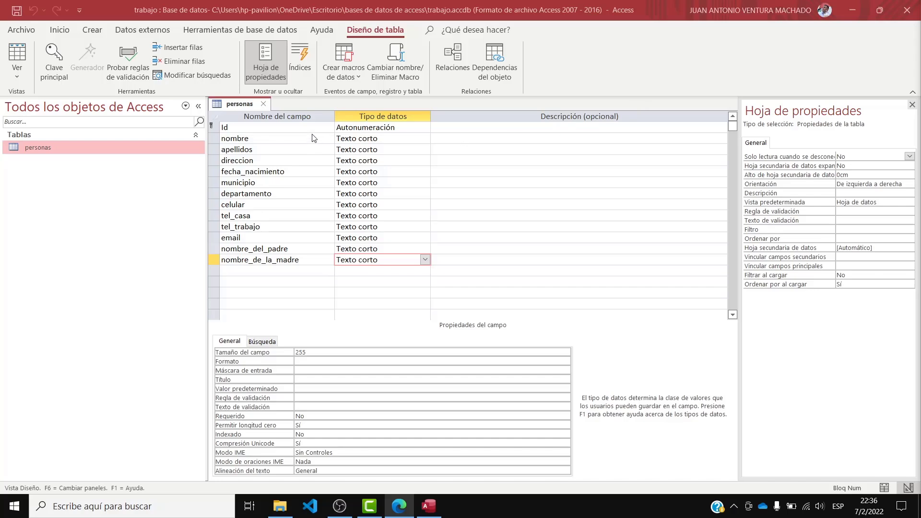
# - Examine the name and data type of the Id field in the personas table design
pyautogui.click(367, 160)
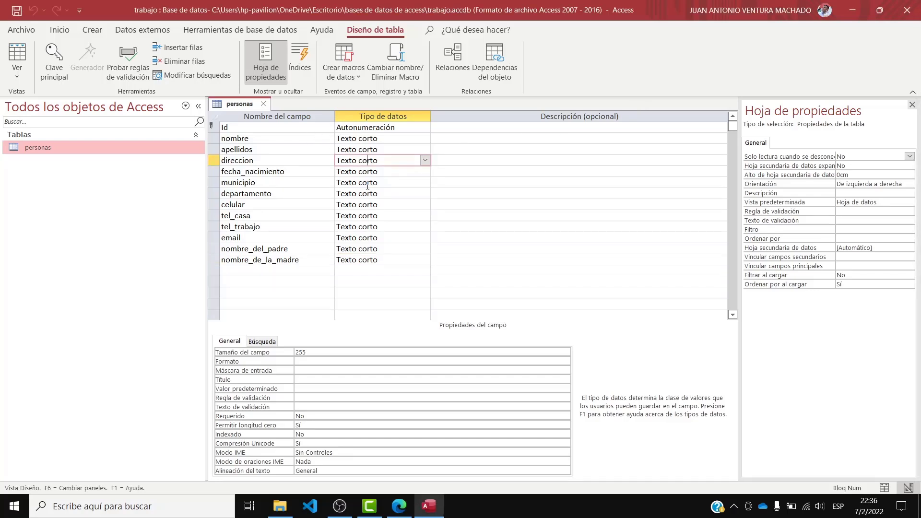
pyautogui.click(248, 128)
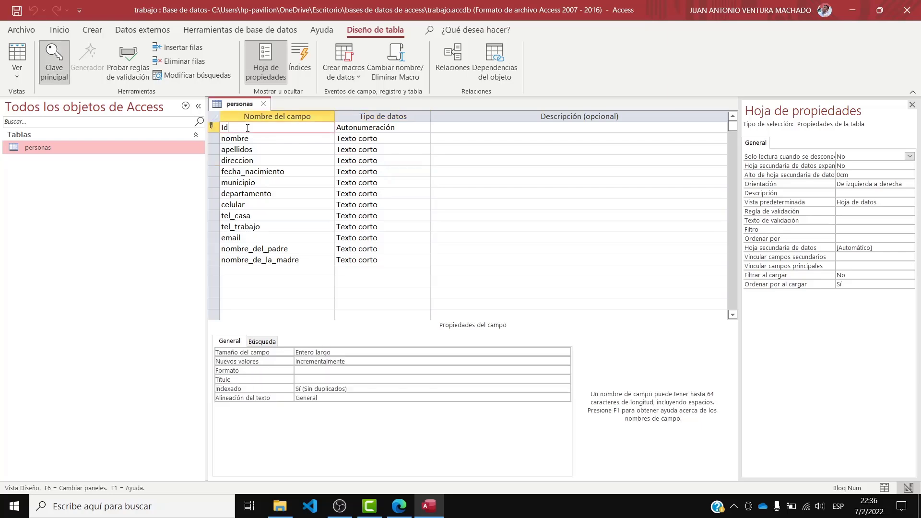
pyautogui.click(352, 127)
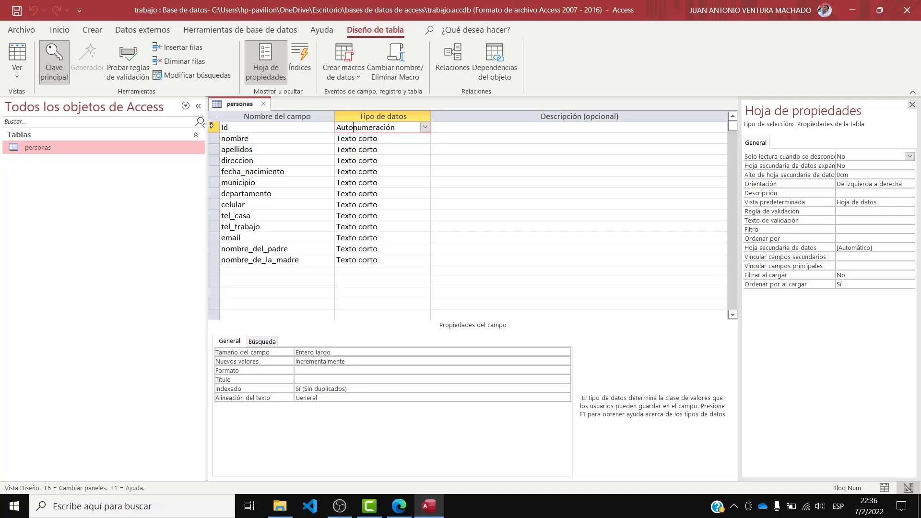
pyautogui.click(234, 128)
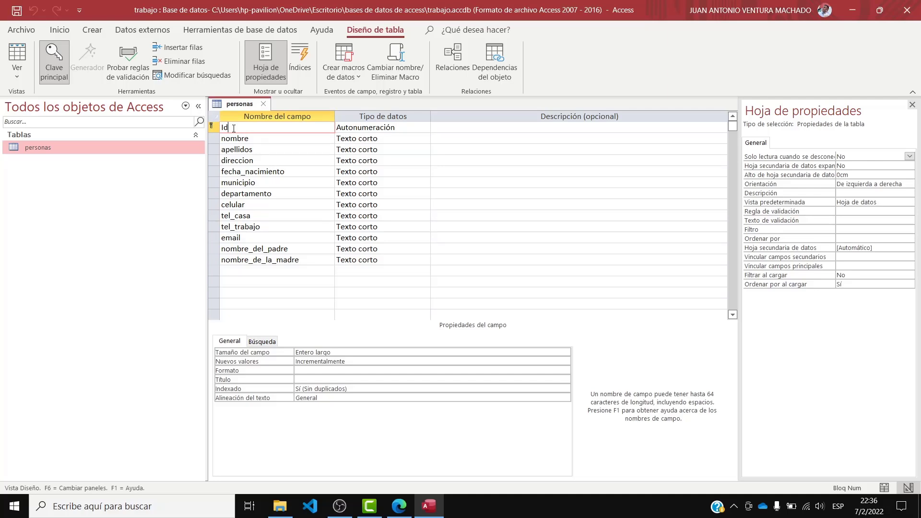
pyautogui.click(369, 126)
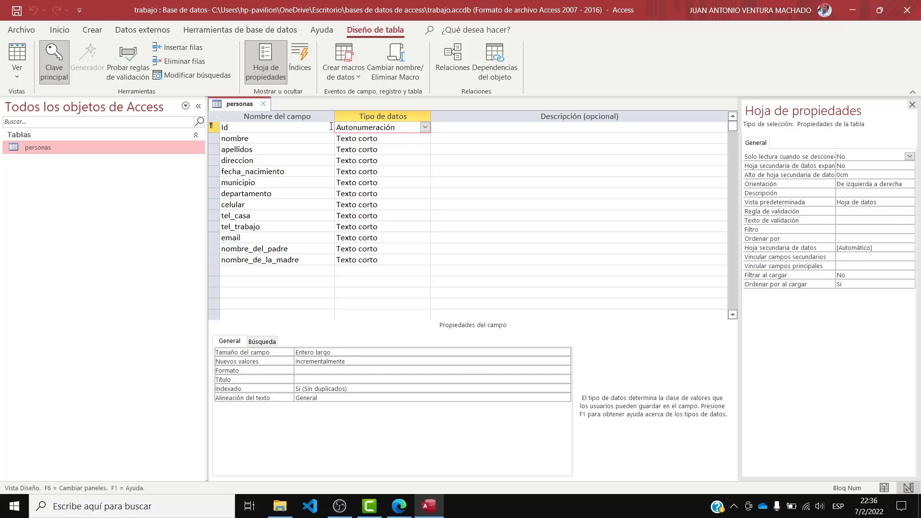
pyautogui.click(316, 124)
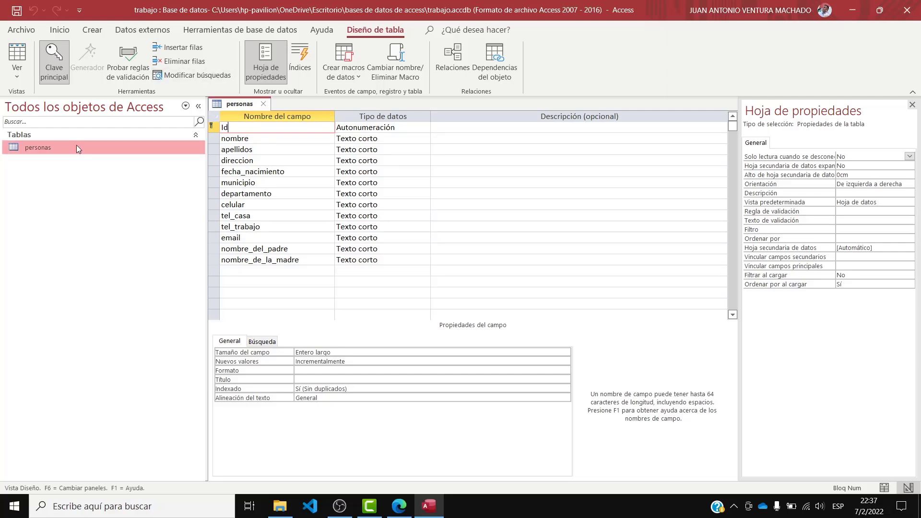
# - Switch the personas table to Datasheet view and add a second record with the person's first name and surname
pyautogui.click(24, 75)
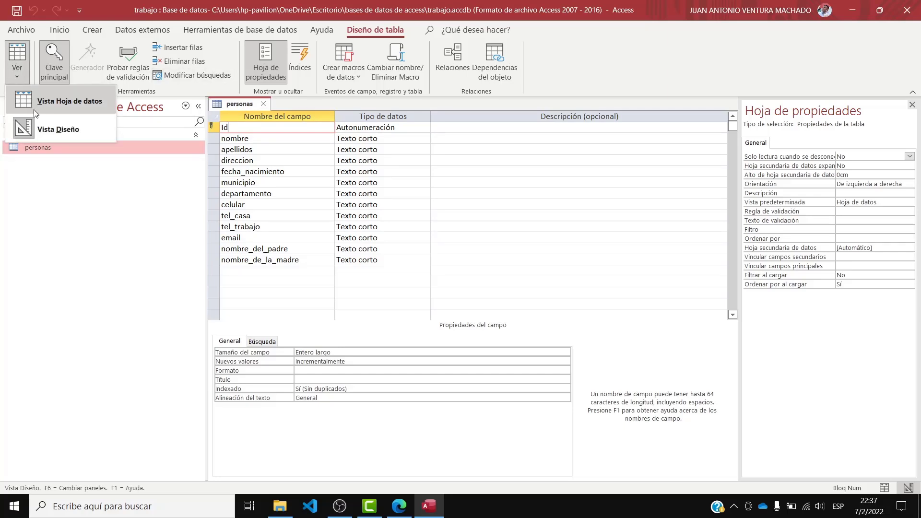
pyautogui.click(34, 94)
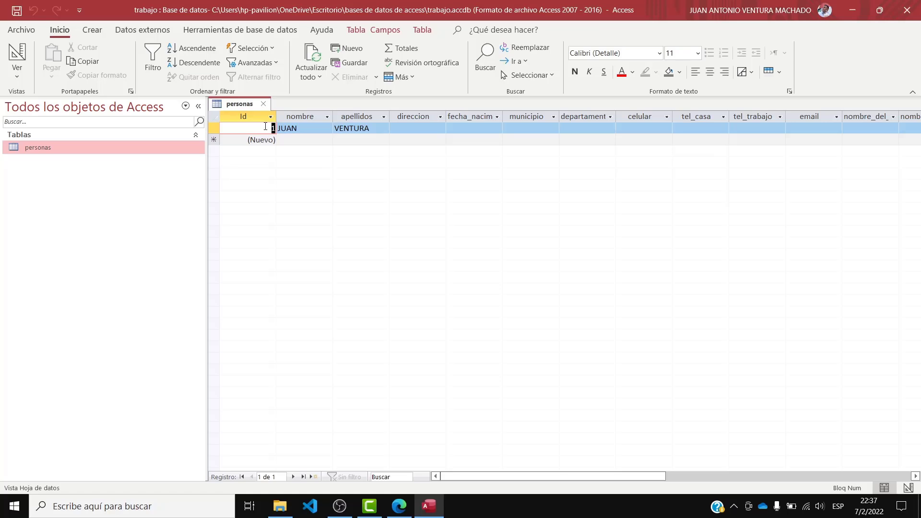
pyautogui.click(314, 138)
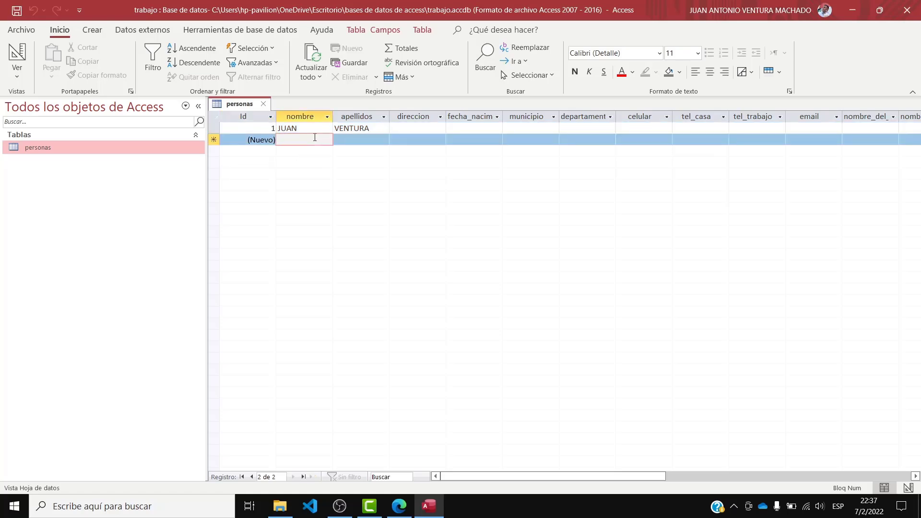
pyautogui.press('capslock')
pyautogui.write('JUAN')
pyautogui.press('Tab')
pyautogui.write('V')
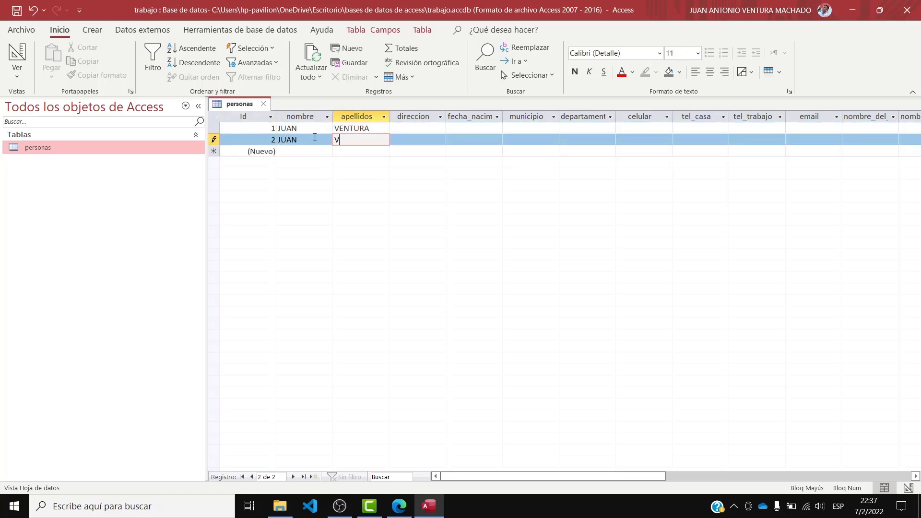
pyautogui.write('ENTURA')
pyautogui.click(277, 139)
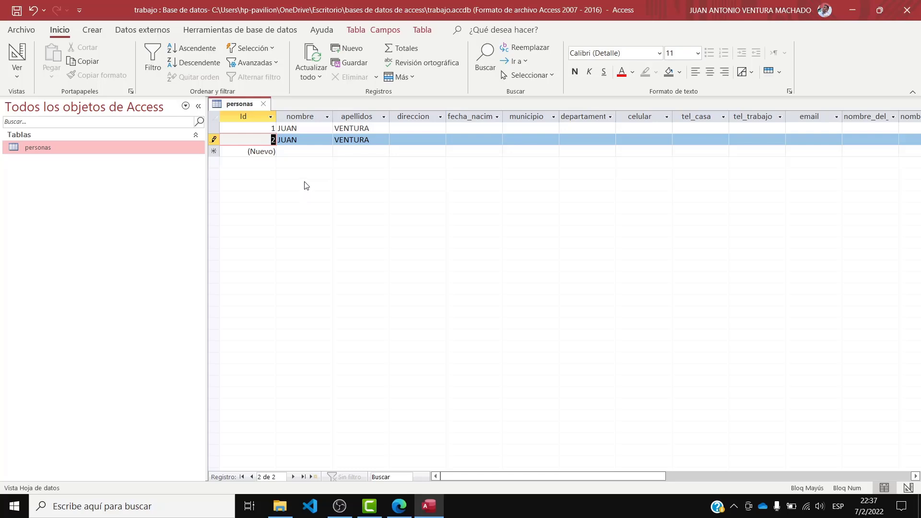
# - Return the personas table to Design view and rename the Id field id_persona
pyautogui.click(16, 75)
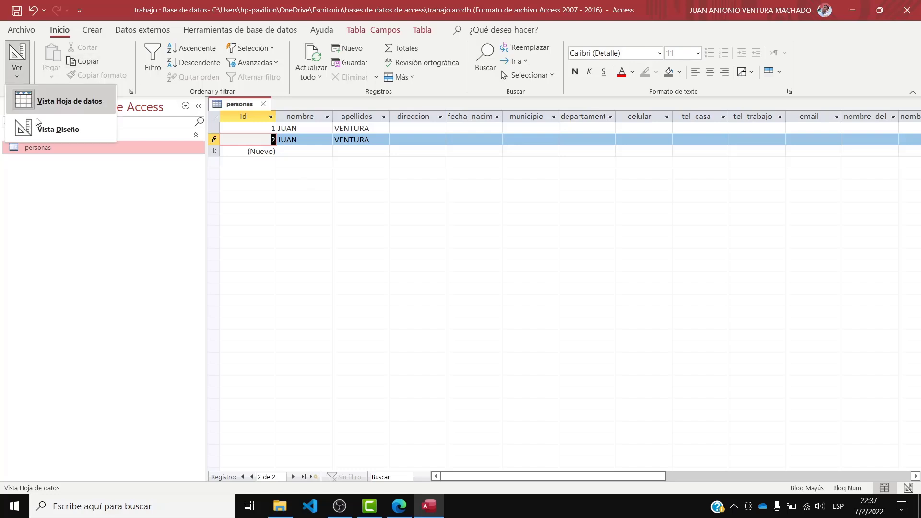
pyautogui.click(47, 129)
pyautogui.click(389, 127)
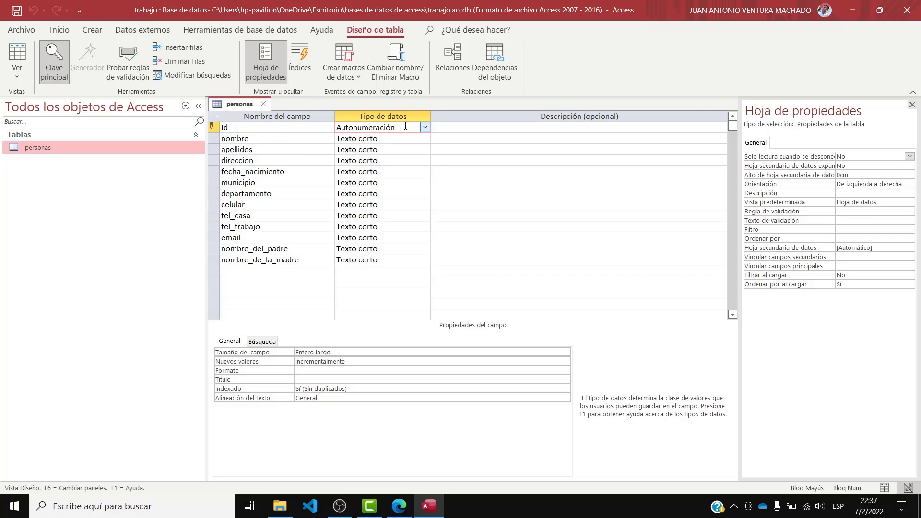
pyautogui.hotkey('shift', 'Tab')
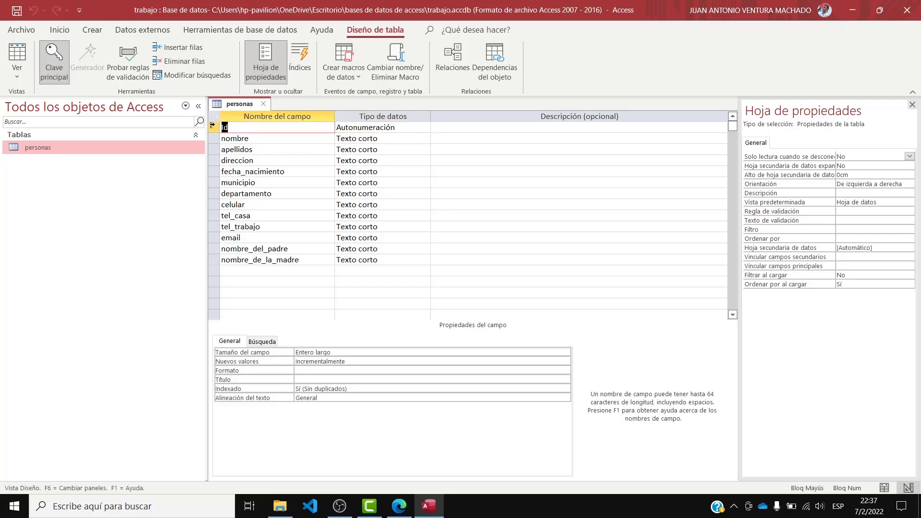
pyautogui.write('ID')
pyautogui.press('BackSpace')
pyautogui.press('BackSpace')
pyautogui.press('capslock')
pyautogui.write('id')
pyautogui.write('_persona')
# - Try the camel-case spelling idPersona as the name of the key field
pyautogui.press('BackSpace')
pyautogui.press('BackSpace')
pyautogui.press('BackSpace')
pyautogui.press('BackSpace')
pyautogui.press('BackSpace')
pyautogui.press('BackSpace')
pyautogui.press('BackSpace')
pyautogui.press('BackSpace')
pyautogui.press('capslock')
pyautogui.write('P')
pyautogui.press('capslock')
pyautogui.write('ersona')
pyautogui.press('BackSpace')
pyautogui.press('BackSpace')
pyautogui.press('BackSpace')
pyautogui.press('BackSpace')
pyautogui.press('BackSpace')
pyautogui.press('BackSpace')
pyautogui.press('BackSpace')
pyautogui.write('Persona')
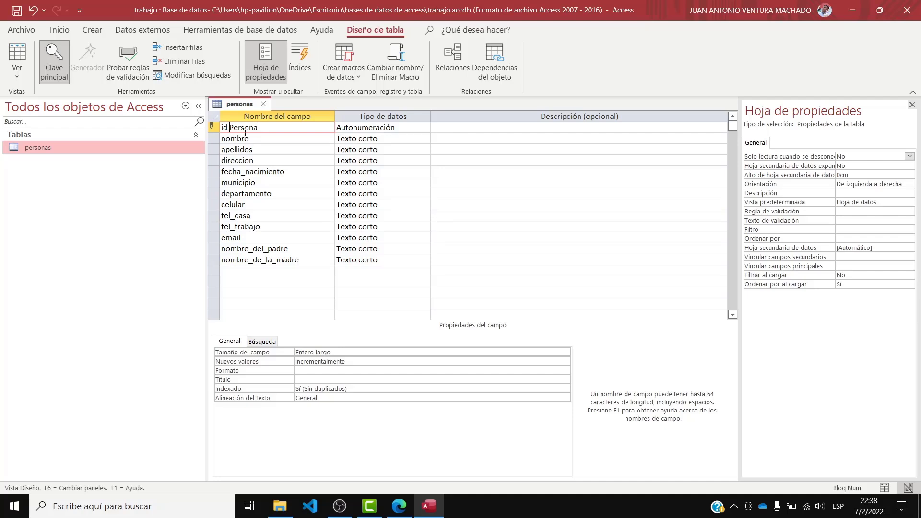
# - Change the key field's name back to the underscore form id_persona
pyautogui.press('BackSpace')
pyautogui.write('_')
pyautogui.press('BackSpace')
pyautogui.press('BackSpace')
pyautogui.press('BackSpace')
pyautogui.press('BackSpace')
pyautogui.press('BackSpace')
pyautogui.press('BackSpace')
pyautogui.press('BackSpace')
pyautogui.press('BackSpace')
pyautogui.write('_persona')
pyautogui.click(295, 140)
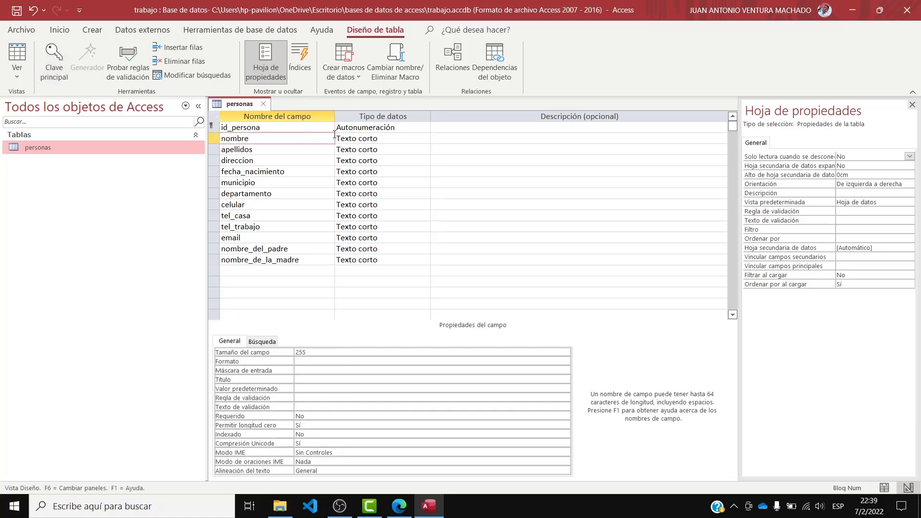
# - Check the nombre field's size and choose Texto corto as its data type
pyautogui.click(387, 140)
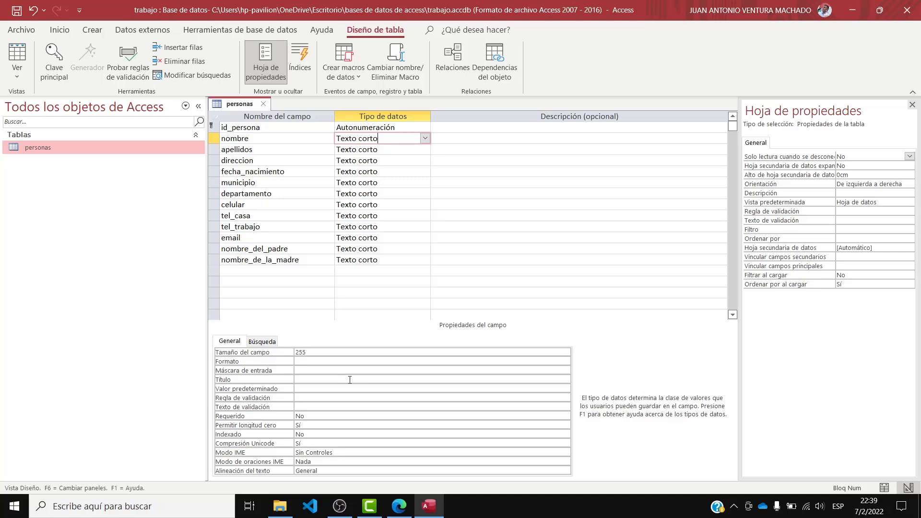
pyautogui.doubleClick(301, 352)
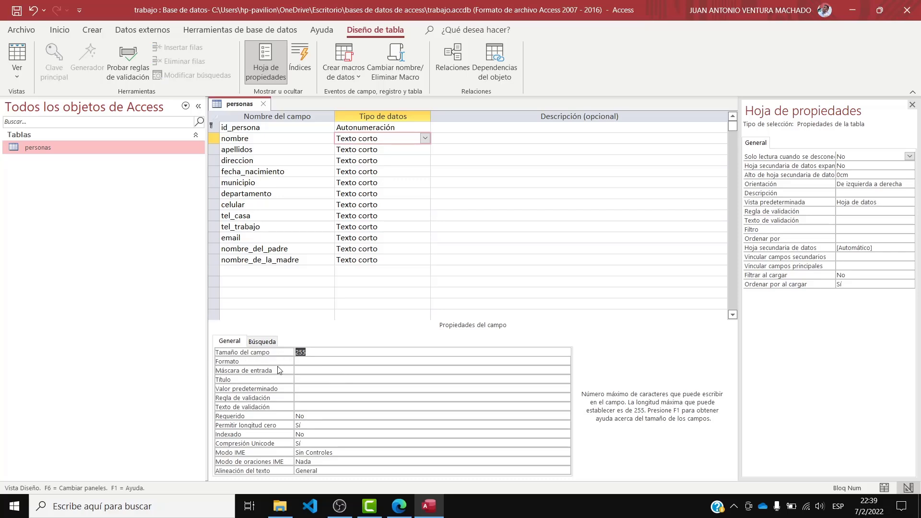
pyautogui.click(424, 138)
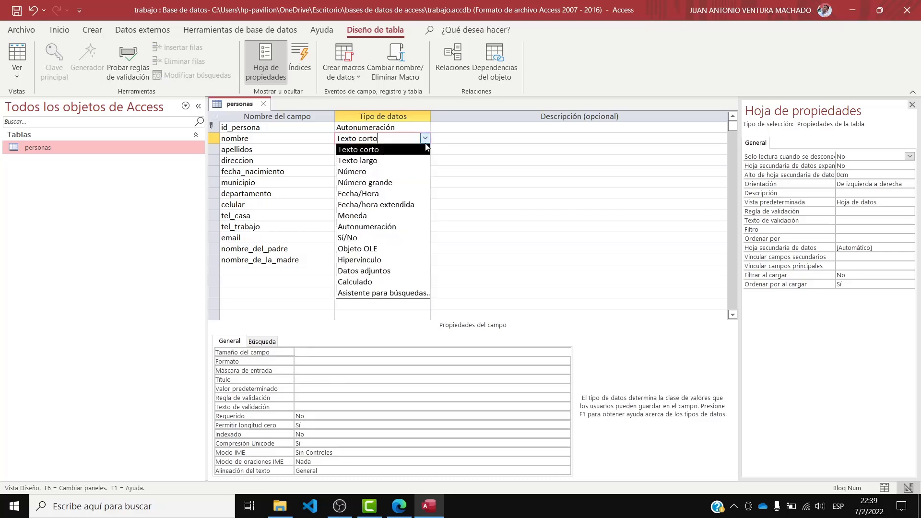
pyautogui.click(396, 150)
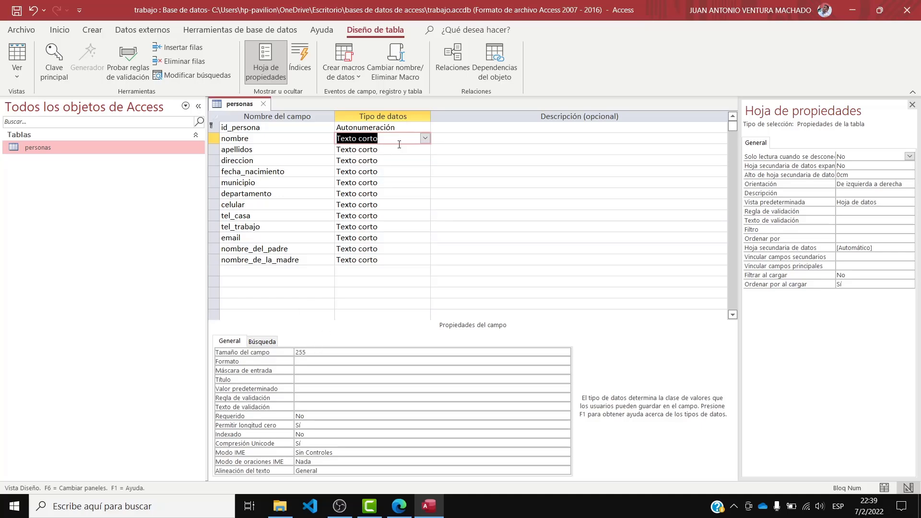
# - Enter the trial text adsfasd3242352"#$"%#$ as the nombre field's description and clear it again
pyautogui.click(447, 139)
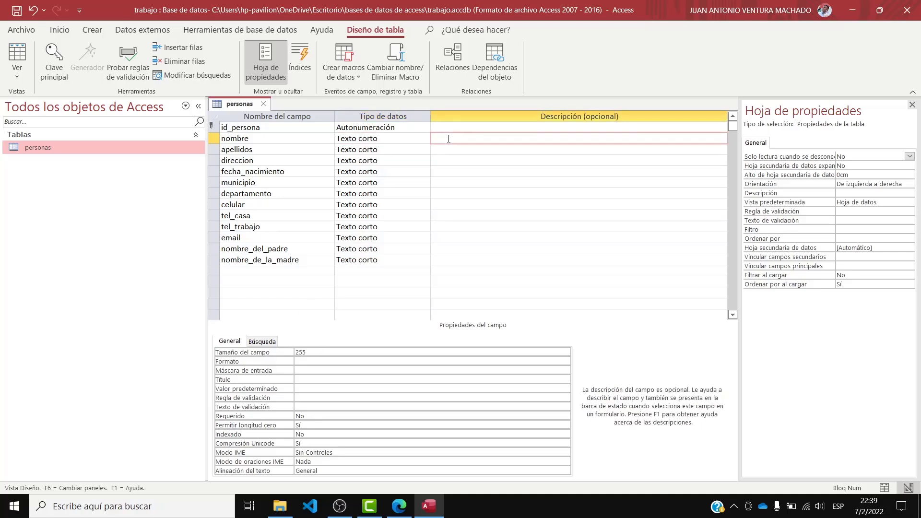
pyautogui.write('adsfasd3242352"#$"%#$')
pyautogui.hotkey('shift', 'Left')
pyautogui.press('BackSpace')
pyautogui.press('Return')
pyautogui.press('Delete')
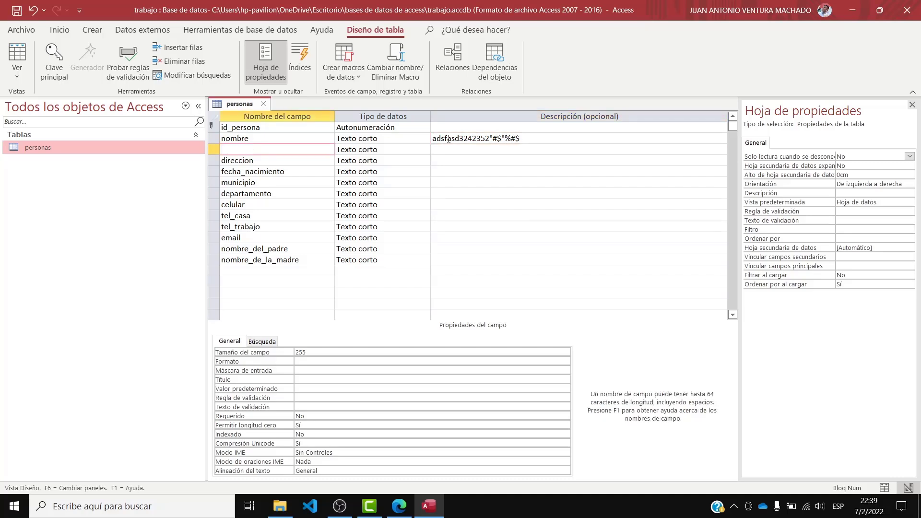
pyautogui.hotkey('ctrl', 'z')
pyautogui.moveTo(548, 135); pyautogui.dragTo(431, 138)
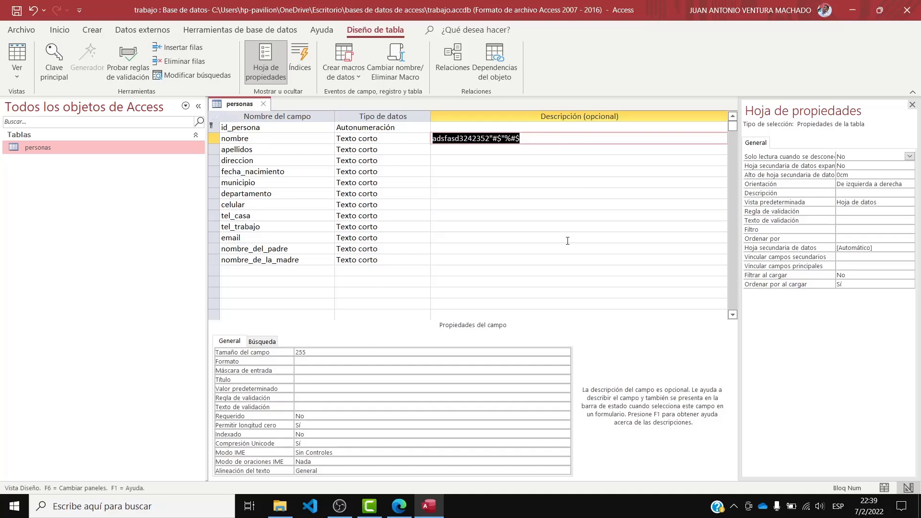
pyautogui.press('Delete')
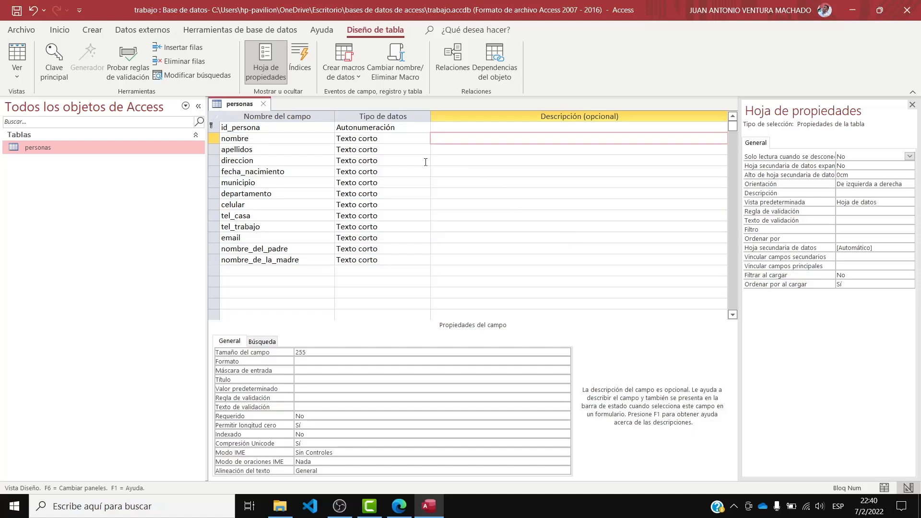
# - Check the nombre field's size and choose Texto corto as the data type of apellidos and direccion
pyautogui.click(386, 138)
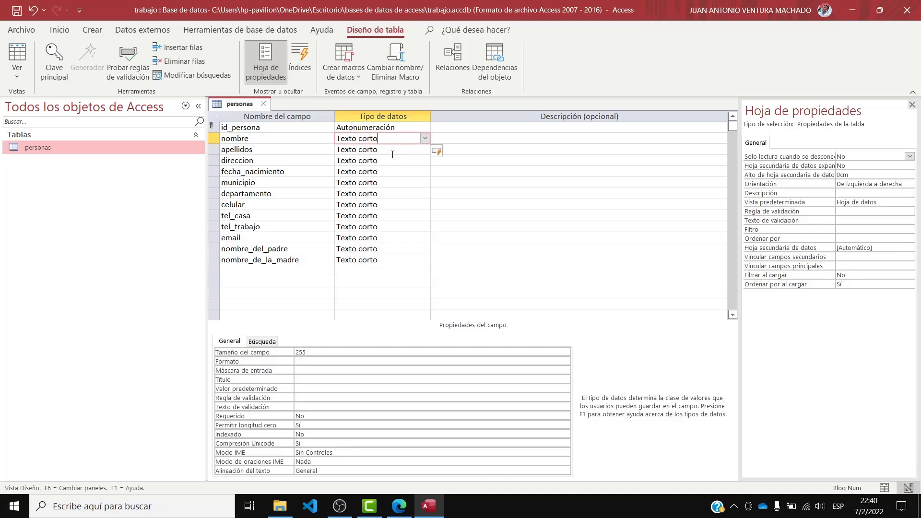
pyautogui.click(305, 352)
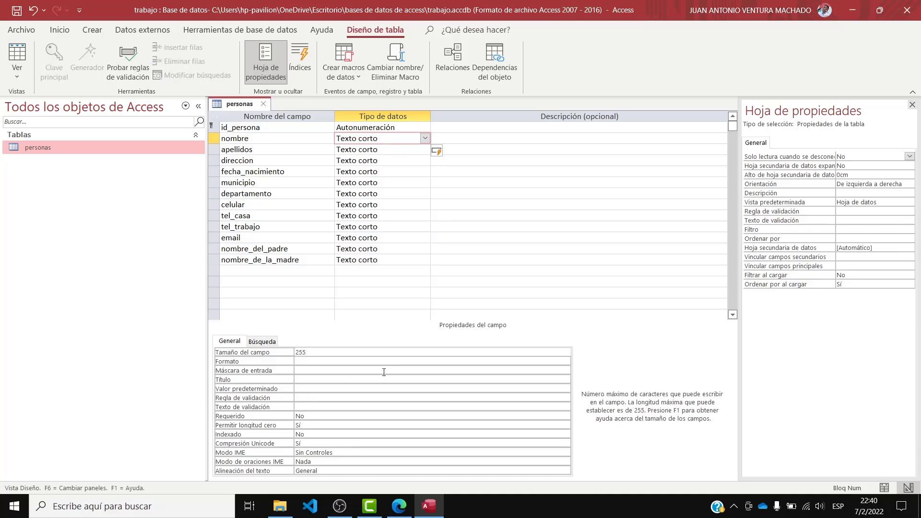
pyautogui.click(384, 149)
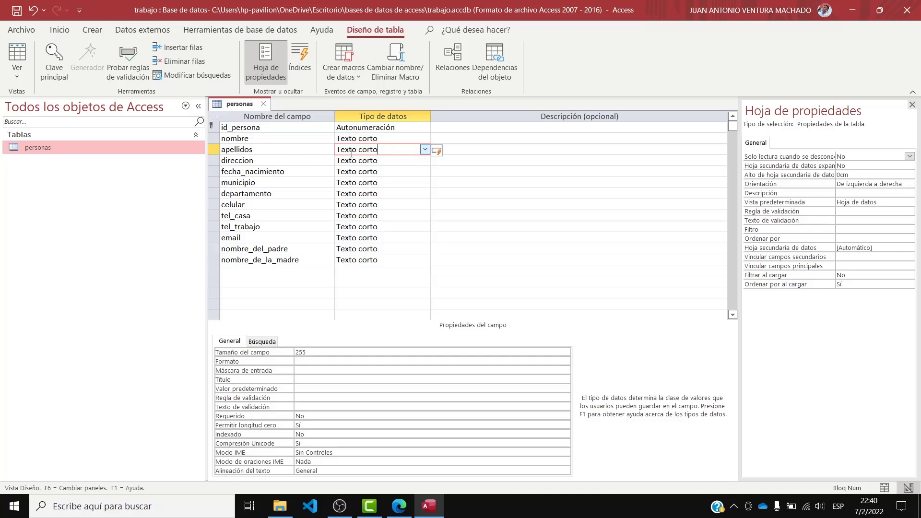
pyautogui.click(424, 151)
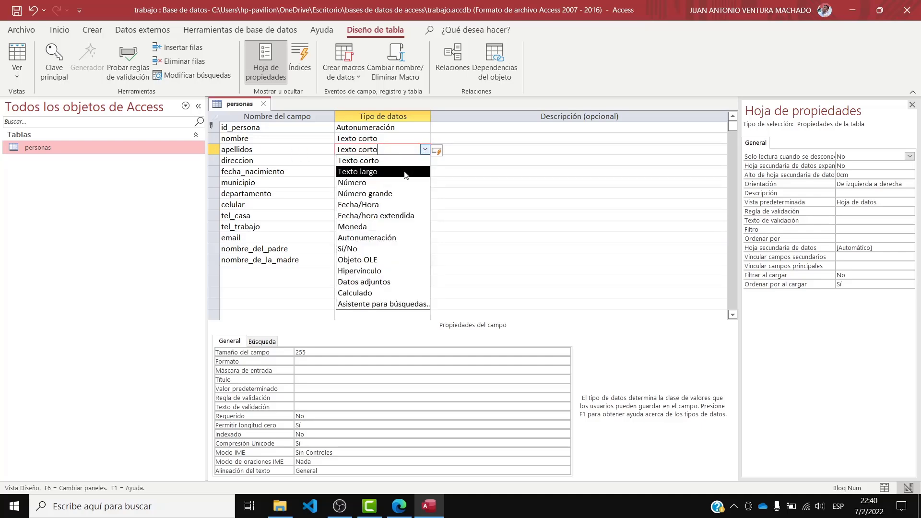
pyautogui.click(403, 163)
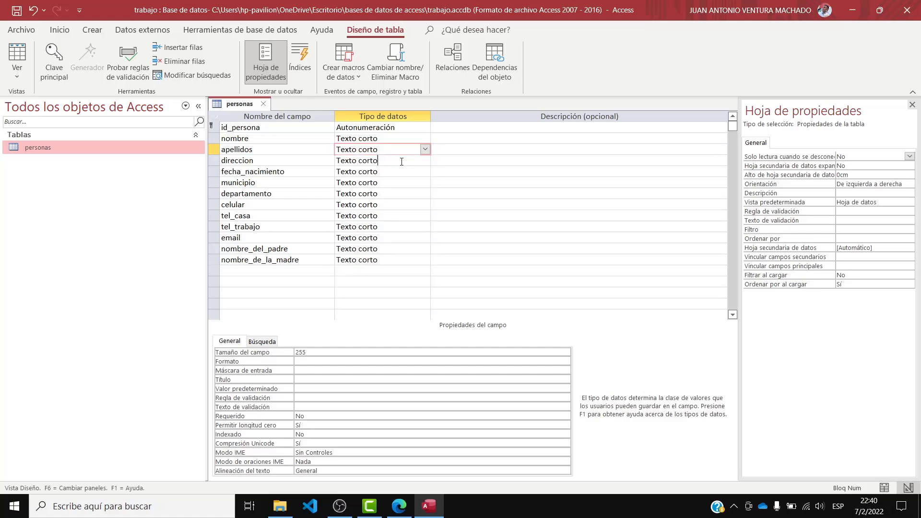
pyautogui.click(400, 160)
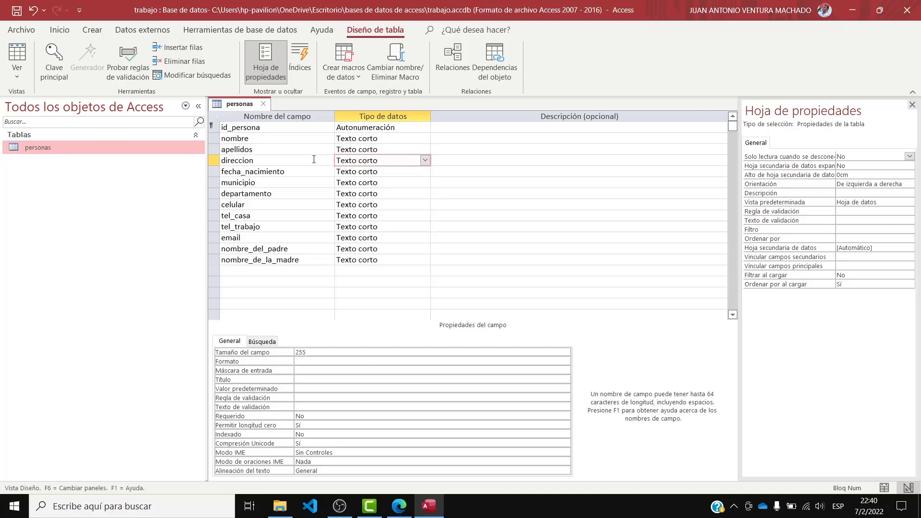
pyautogui.click(424, 161)
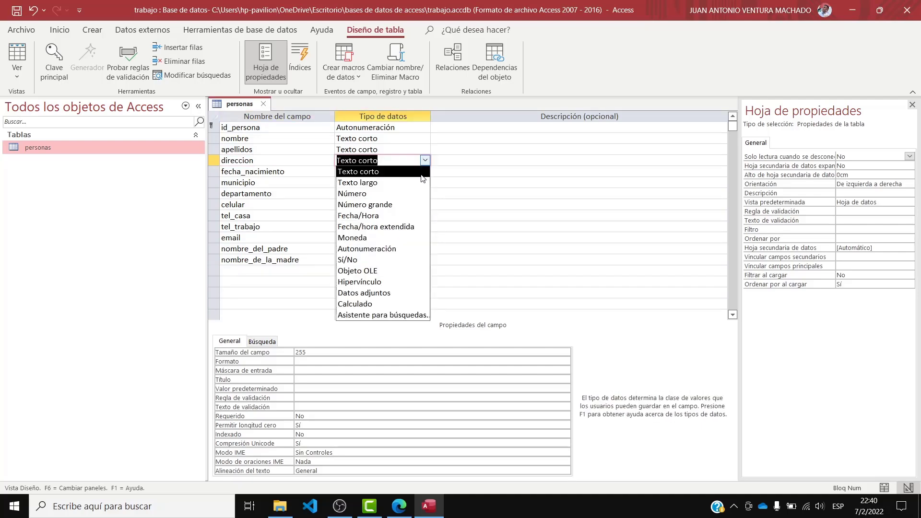
pyautogui.click(421, 171)
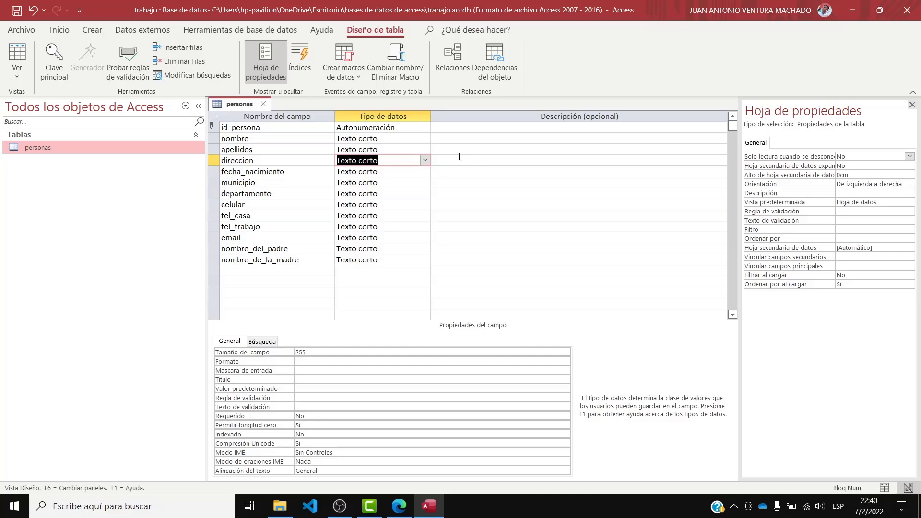
# - Try Texto largo as the direccion field's data type and set it back to Texto corto
pyautogui.click(425, 160)
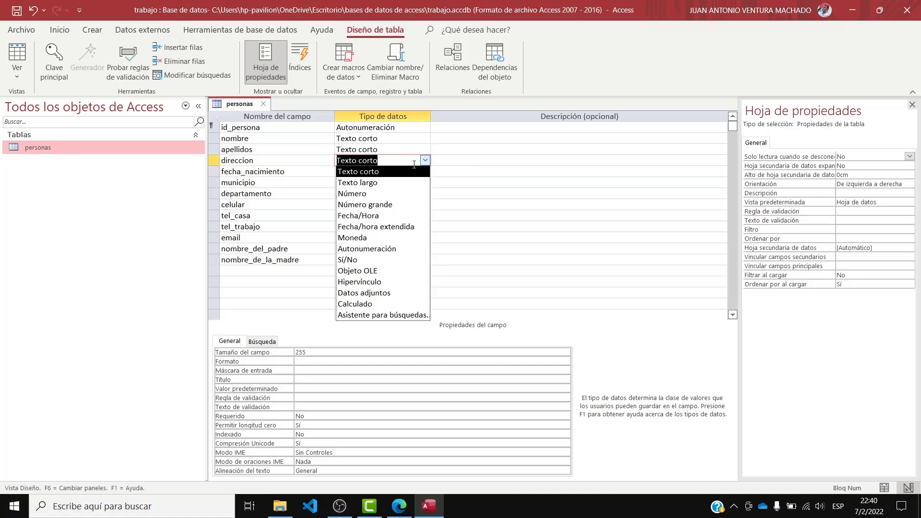
pyautogui.click(418, 183)
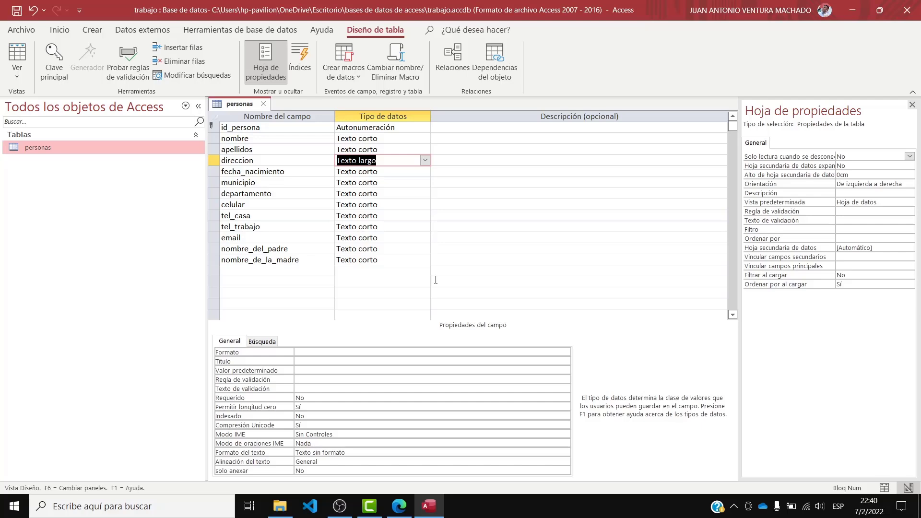
pyautogui.click(424, 160)
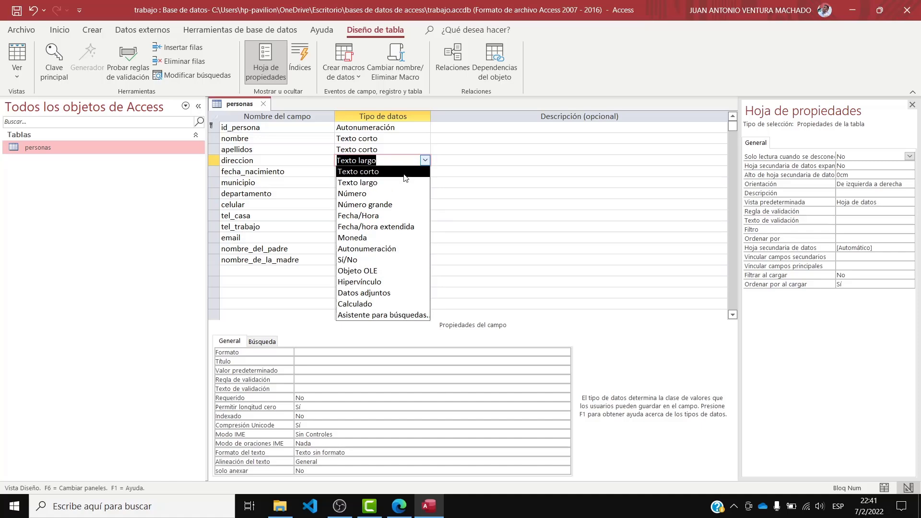
pyautogui.click(405, 172)
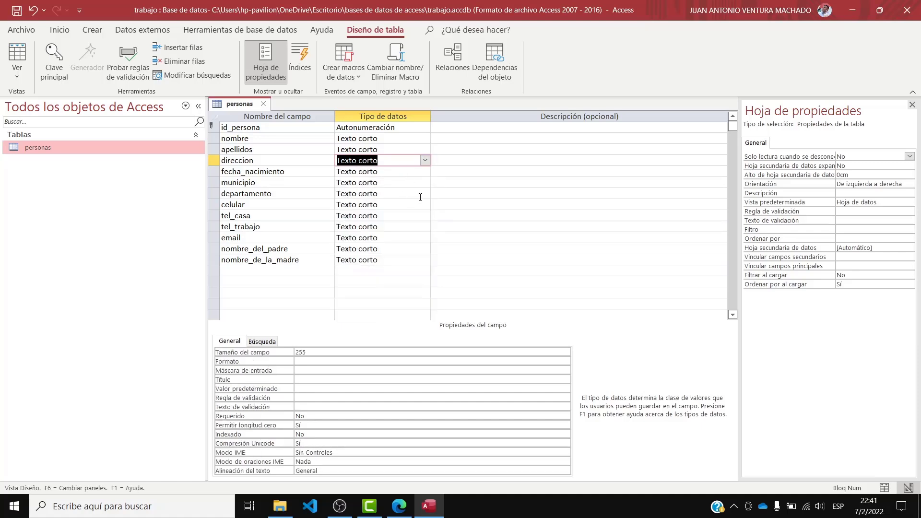
# - Set the fecha_nacimiento field's data type to Fecha/Hora and check its available Formato options
pyautogui.click(399, 174)
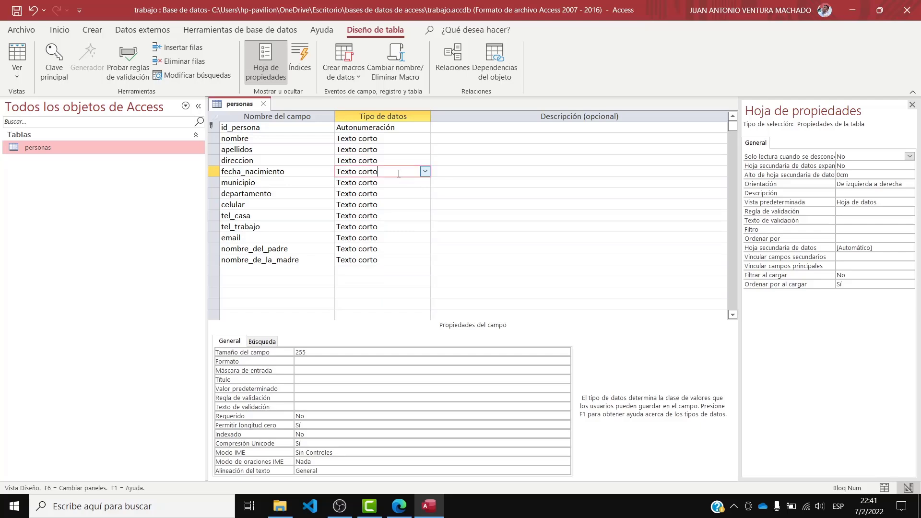
pyautogui.click(425, 171)
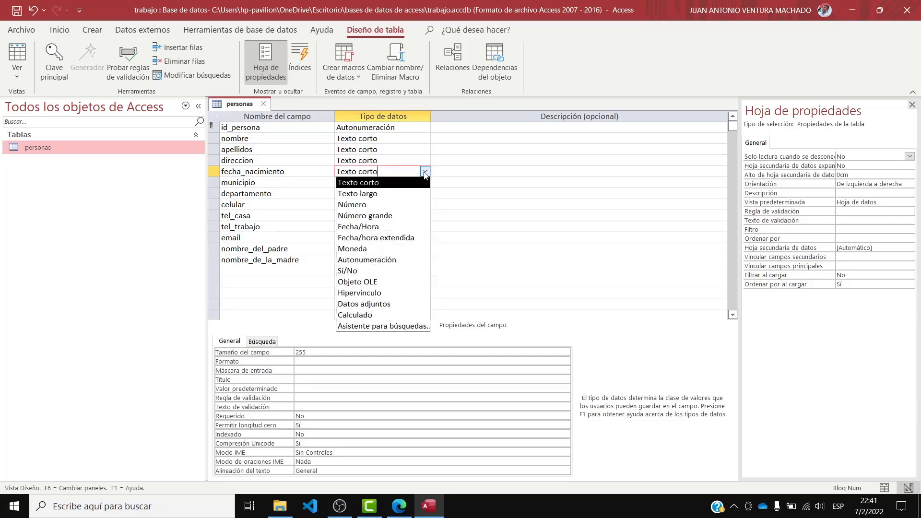
pyautogui.click(388, 229)
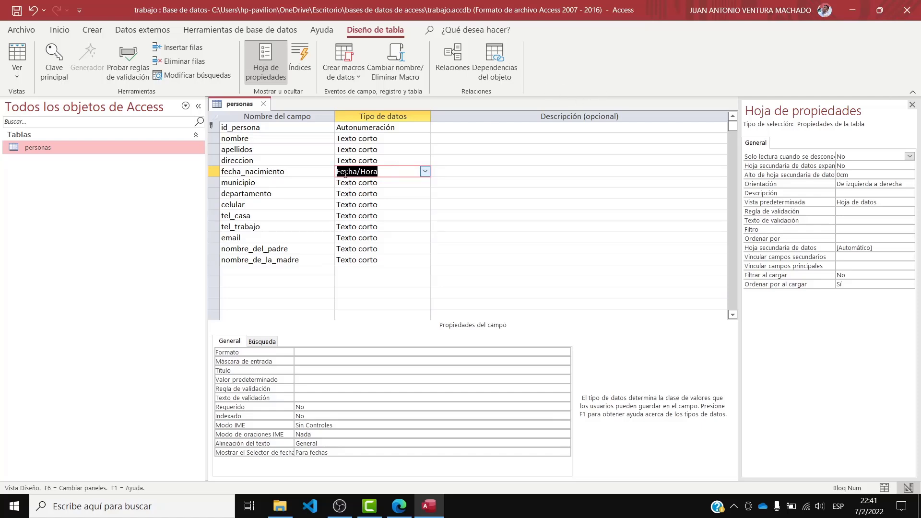
pyautogui.click(317, 353)
pyautogui.click(566, 354)
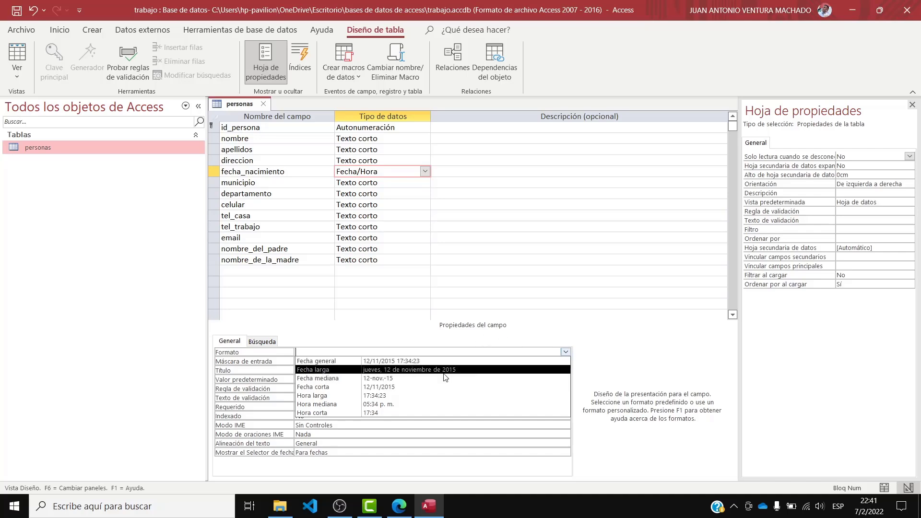
pyautogui.click(403, 320)
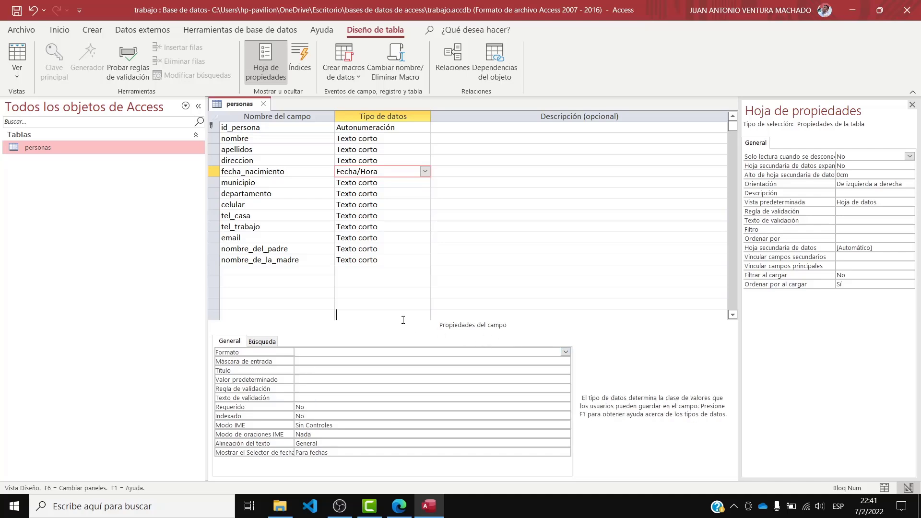
pyautogui.click(405, 170)
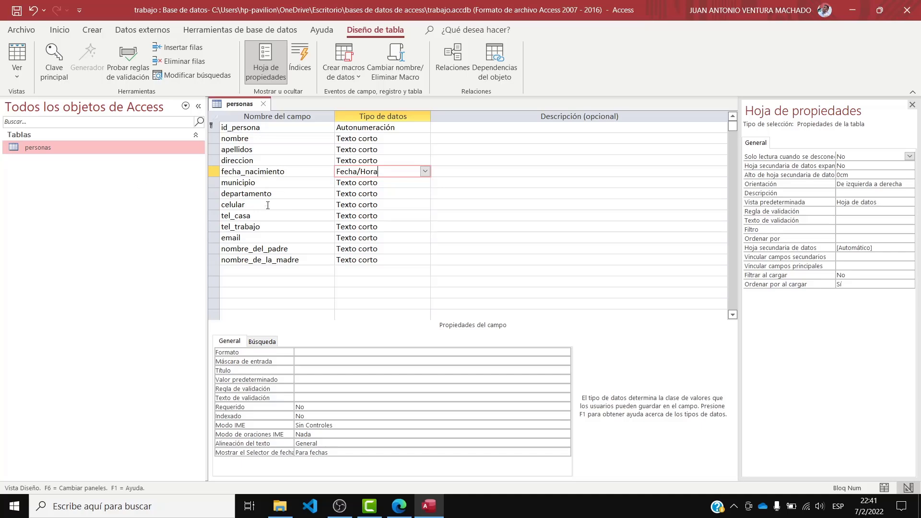
# - Choose Texto corto as the municipio field's data type and save the table
pyautogui.click(425, 182)
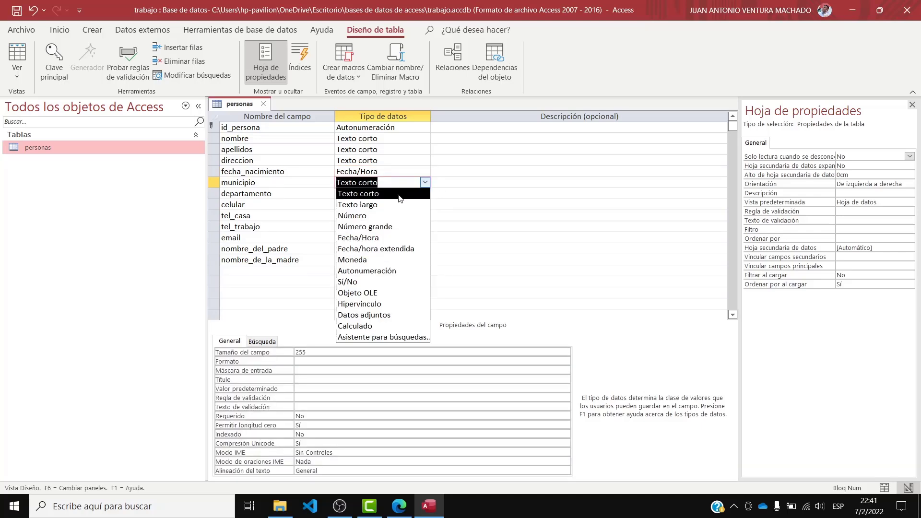
pyautogui.click(398, 194)
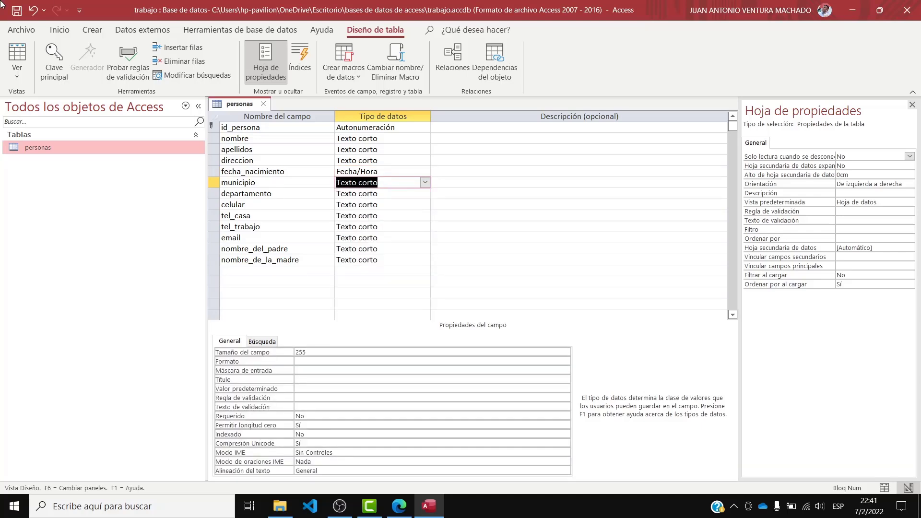
pyautogui.click(15, 15)
# - Show the table in datasheet view and enter San Alejo as the first record's municipio
pyautogui.click(13, 82)
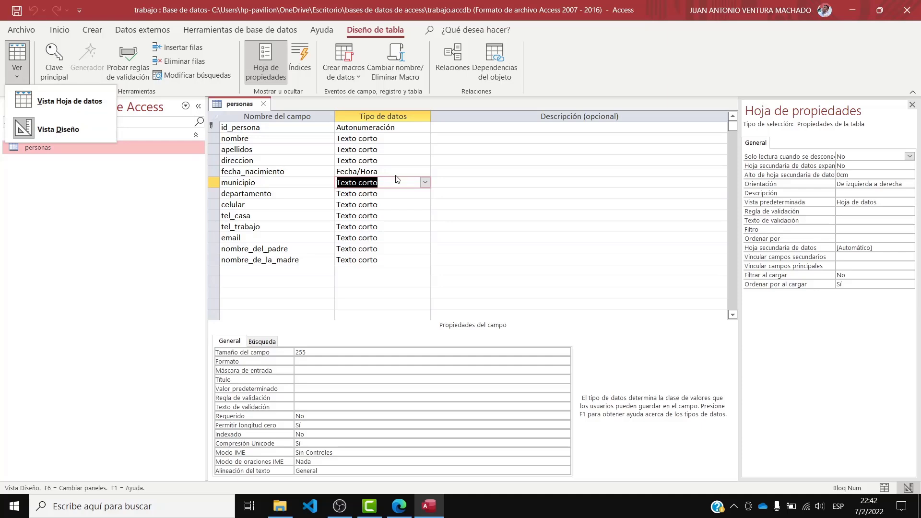
pyautogui.click(22, 74)
pyautogui.click(22, 53)
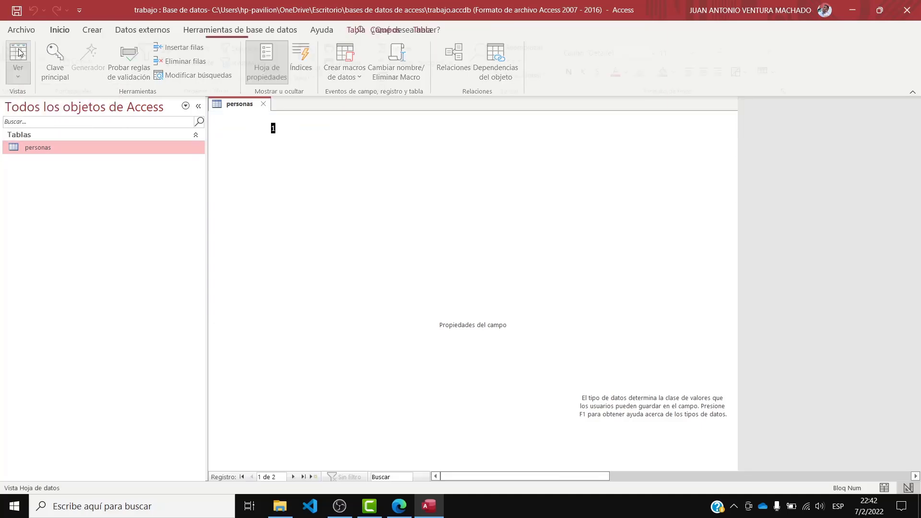
pyautogui.click(511, 131)
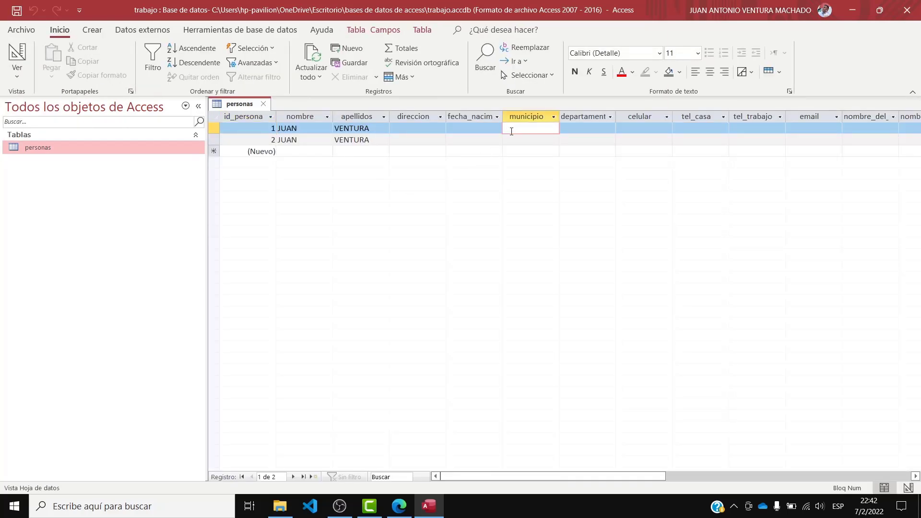
pyautogui.press('capslock')
pyautogui.write('S')
pyautogui.press('capslock')
pyautogui.write('an')
pyautogui.press('capslock')
pyautogui.write('Al')
pyautogui.press('capslock')
pyautogui.write('ejo')
# - Enter San alejo as the second record's municipio and san alejo in a new third record, and compare the spellings
pyautogui.click(524, 144)
pyautogui.press('capslock')
pyautogui.write('S')
pyautogui.press('capslock')
pyautogui.write('a')
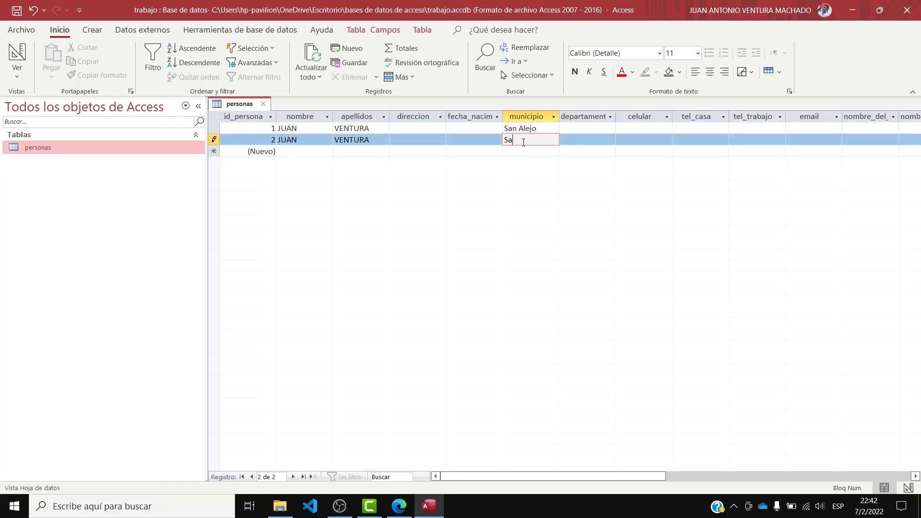
pyautogui.write('n alejo')
pyautogui.click(517, 154)
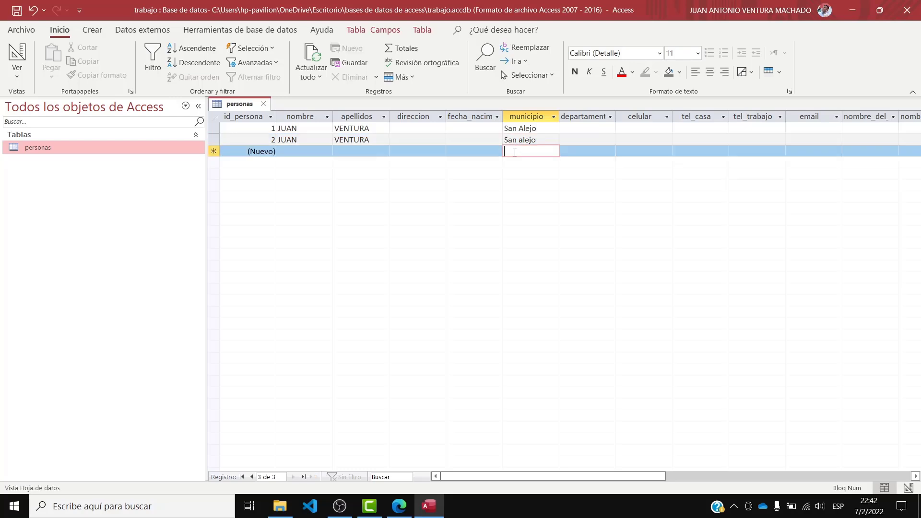
pyautogui.write('san alejo')
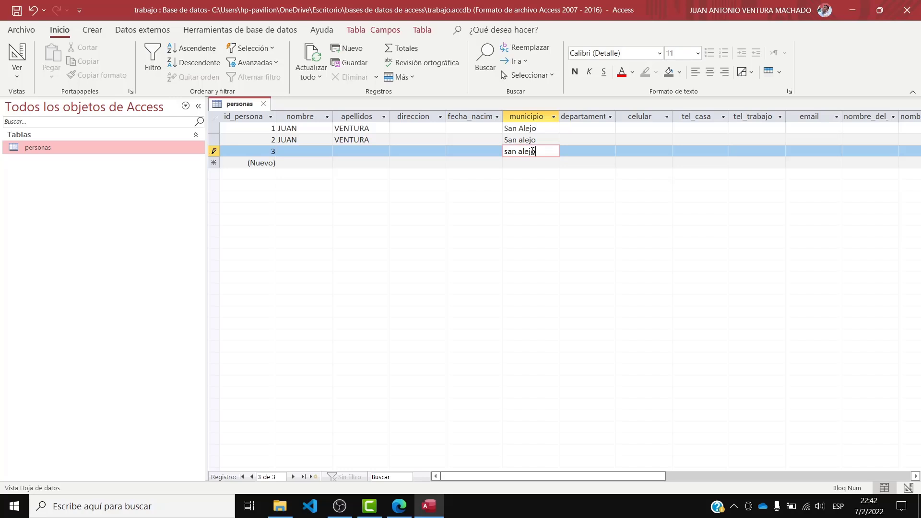
pyautogui.moveTo(537, 128); pyautogui.dragTo(501, 143)
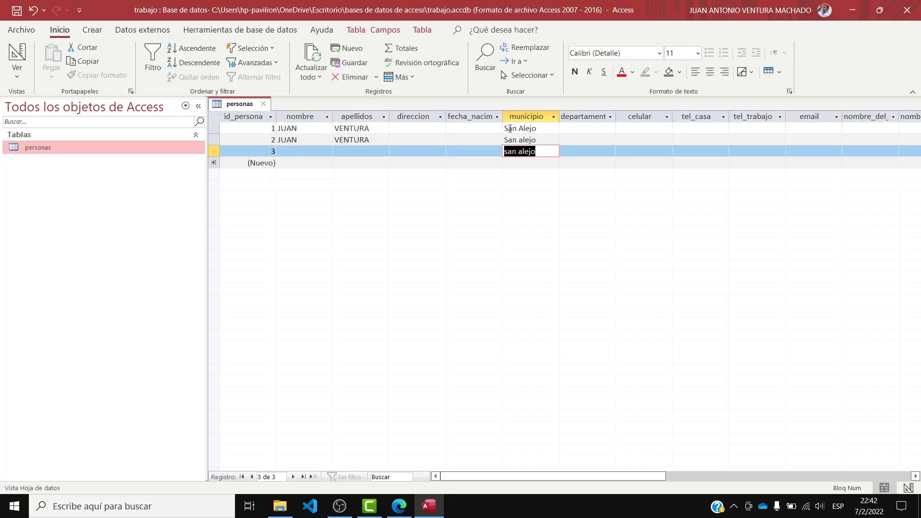
pyautogui.moveTo(543, 129); pyautogui.dragTo(508, 150)
# - Return to design view and start the lookup wizard for municipio with the option Escribiré los valores que desee
pyautogui.click(19, 75)
pyautogui.click(64, 128)
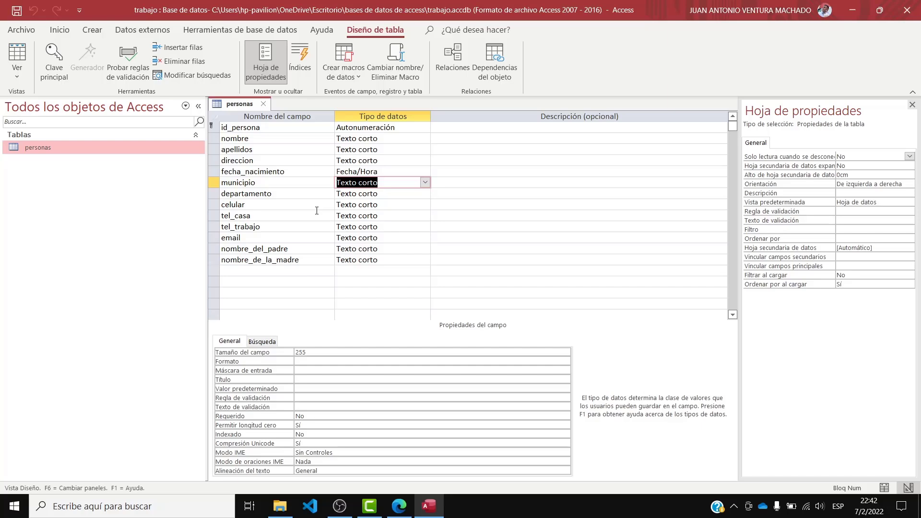
pyautogui.click(425, 183)
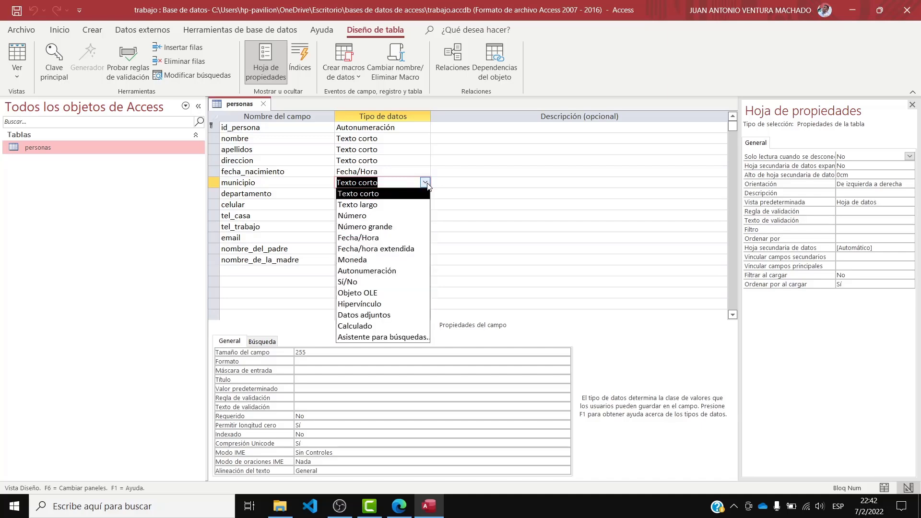
pyautogui.click(378, 338)
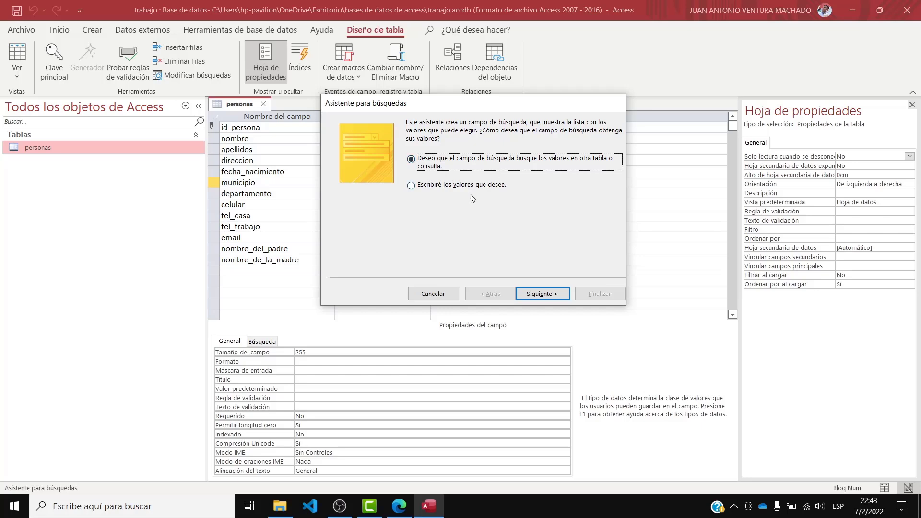
pyautogui.click(452, 192)
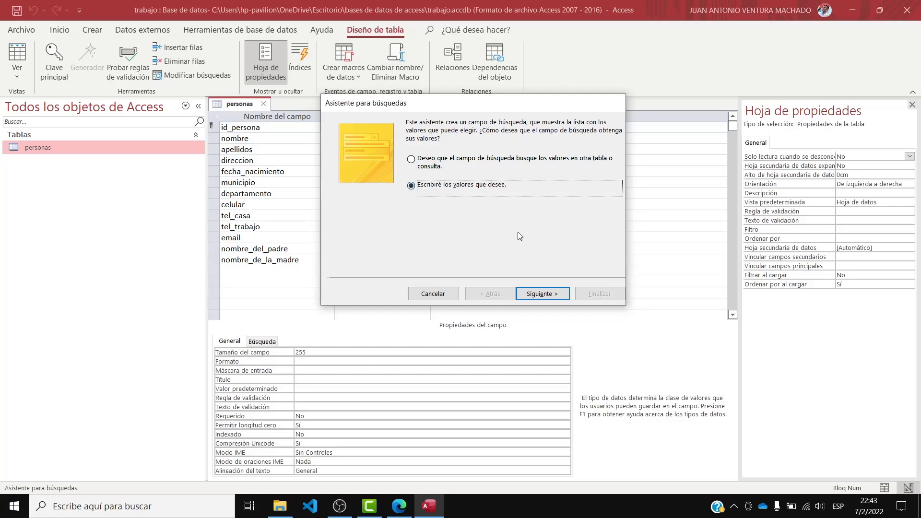
pyautogui.click(547, 294)
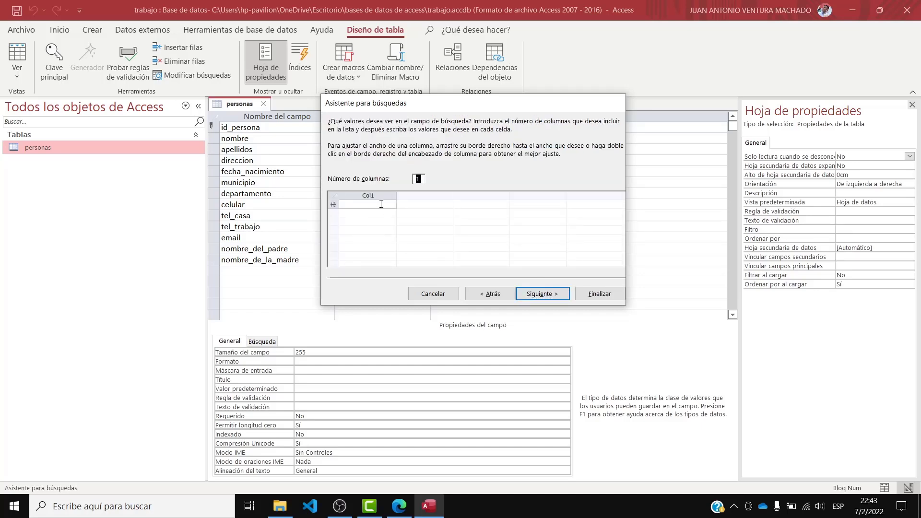
# - Enter San Alejo and El Carmen as the first two values of the municipio lookup list
pyautogui.click(380, 204)
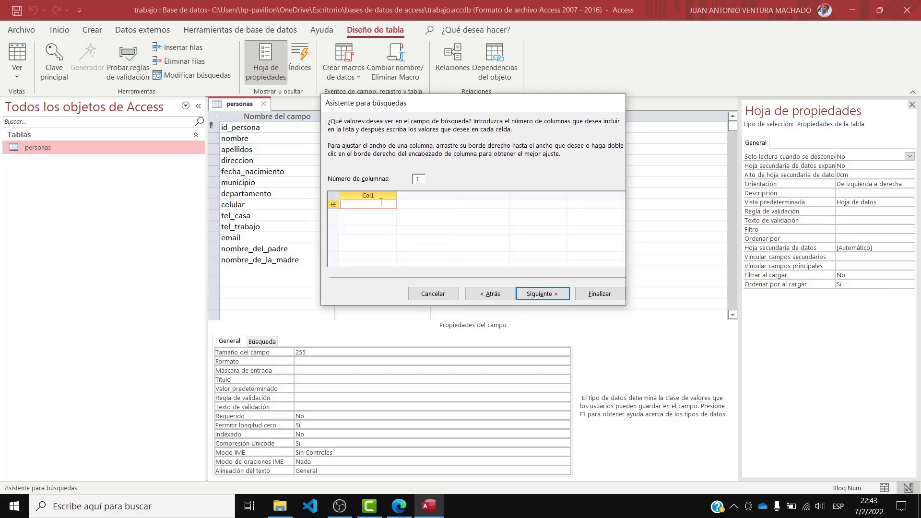
pyautogui.write('San A')
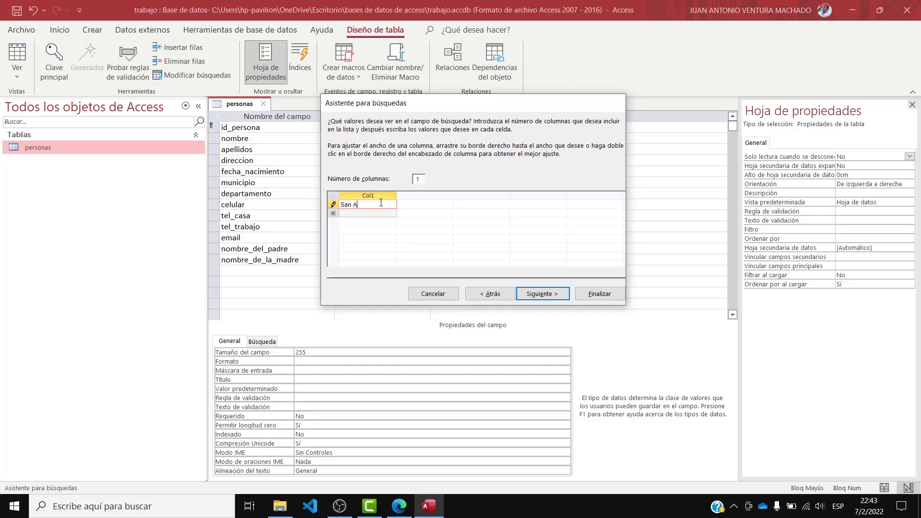
pyautogui.press('capslock')
pyautogui.write('lejo')
pyautogui.click(376, 212)
pyautogui.press('capslock')
pyautogui.write('E')
pyautogui.press('capslock')
pyautogui.write('l')
pyautogui.press('capslock')
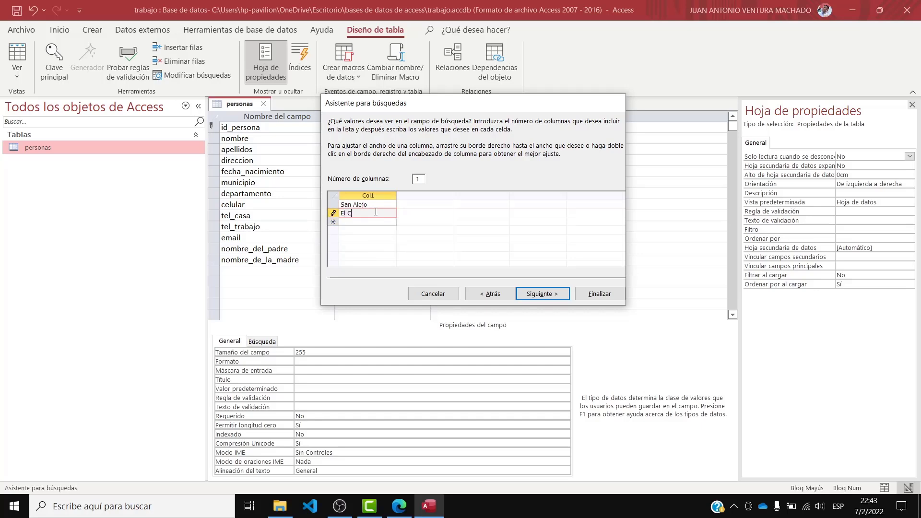
pyautogui.write('C')
pyautogui.press('capslock')
pyautogui.write('armen')
# - Add Intipucá as the third lookup value and finish the wizard with the label municipio
pyautogui.click(374, 222)
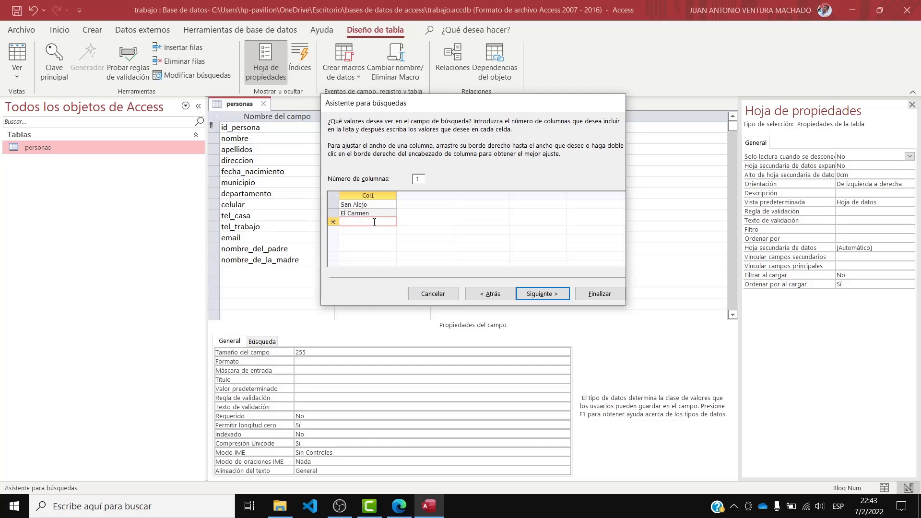
pyautogui.press('capslock')
pyautogui.write('I')
pyautogui.press('capslock')
pyautogui.write('ntipucá')
pyautogui.click(555, 295)
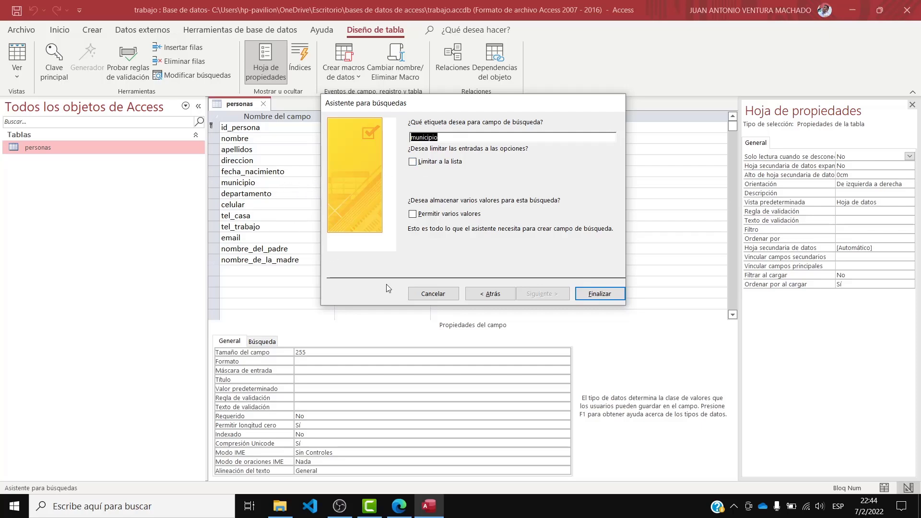
pyautogui.click(595, 298)
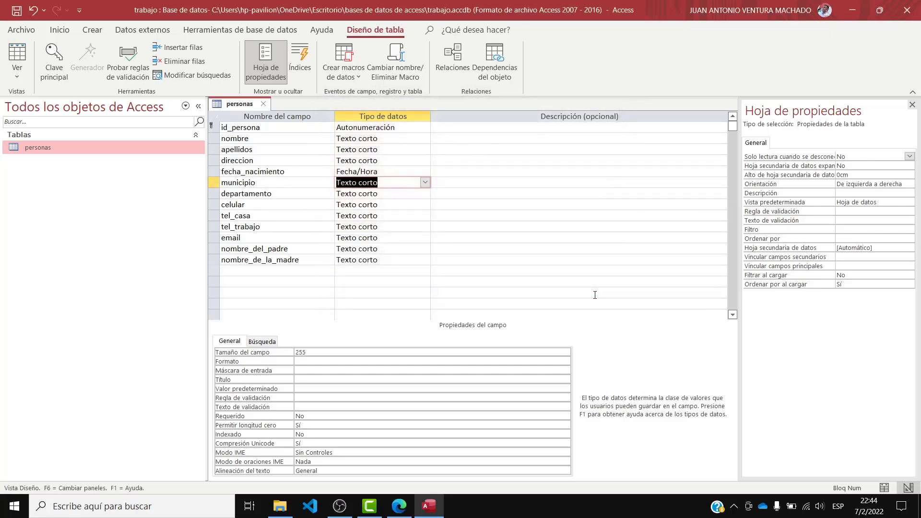
# - Save the personas table and show it in datasheet view
pyautogui.click(16, 12)
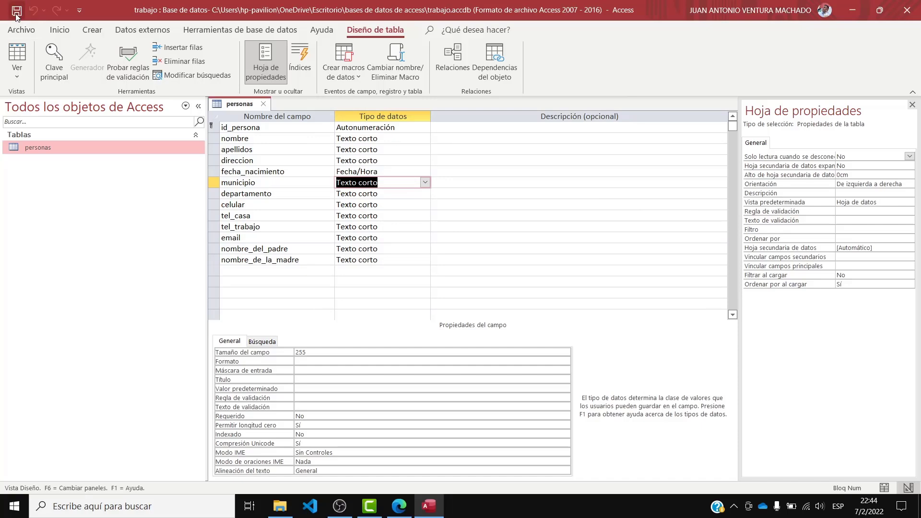
pyautogui.click(16, 71)
pyautogui.click(39, 94)
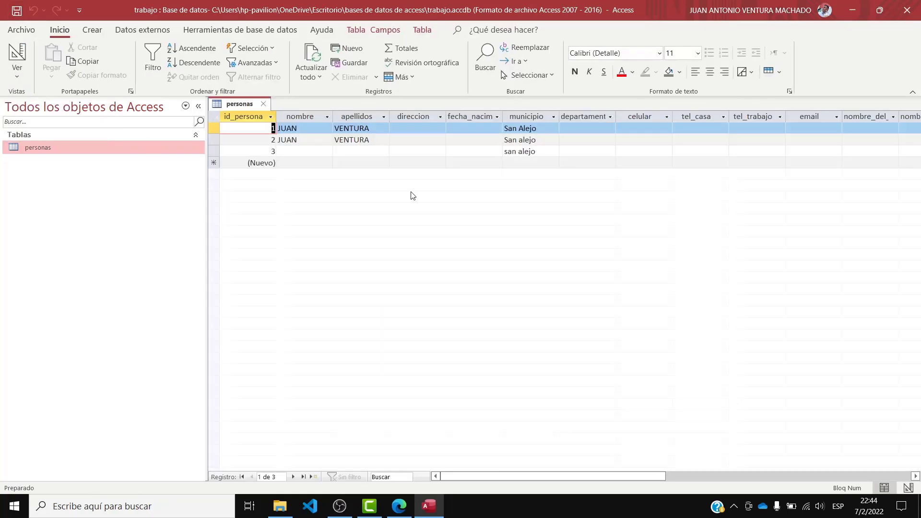
# - Choose San Alejo, Intipucá and El Carmen from the municipio lookup list for records 3, 2 and 1 respectively
pyautogui.click(553, 151)
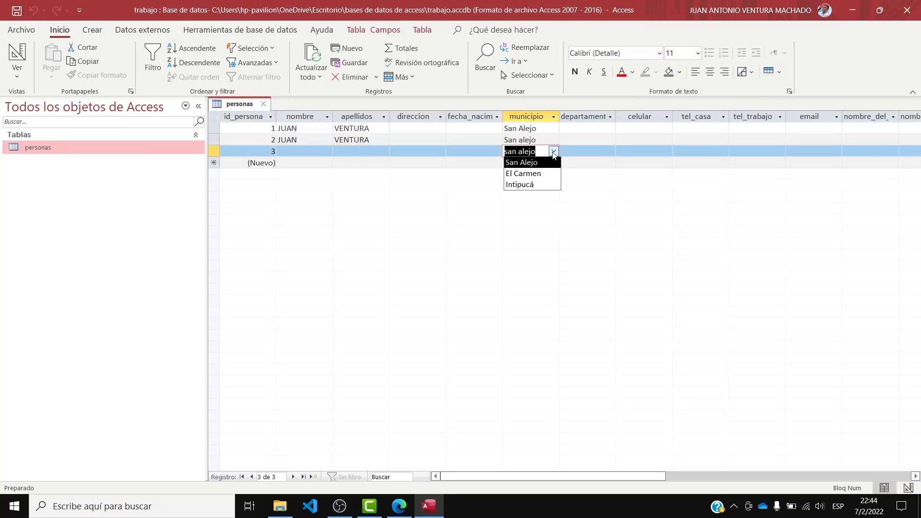
pyautogui.click(552, 151)
pyautogui.click(552, 140)
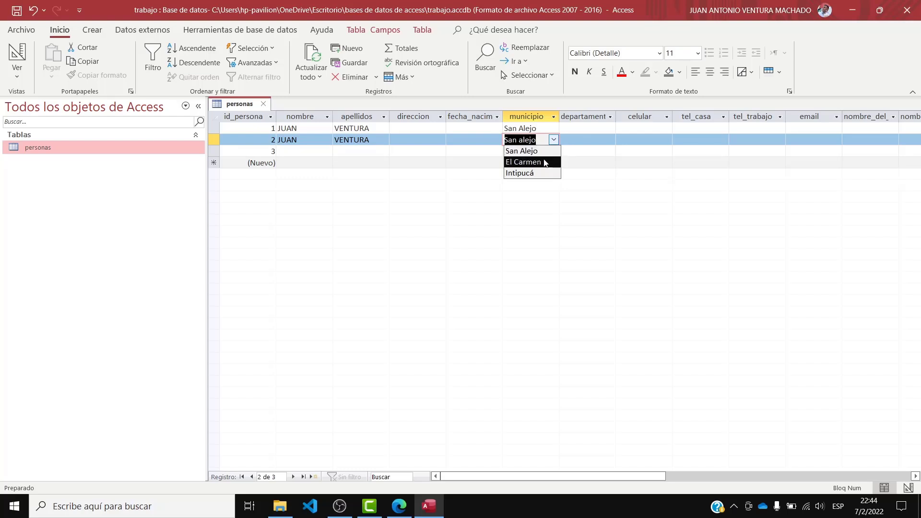
pyautogui.click(546, 173)
pyautogui.click(548, 129)
pyautogui.click(554, 128)
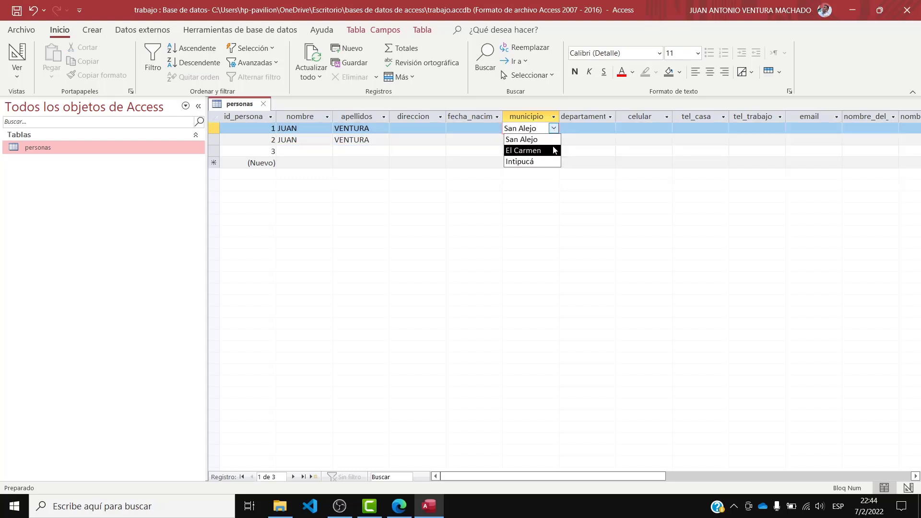
pyautogui.click(552, 150)
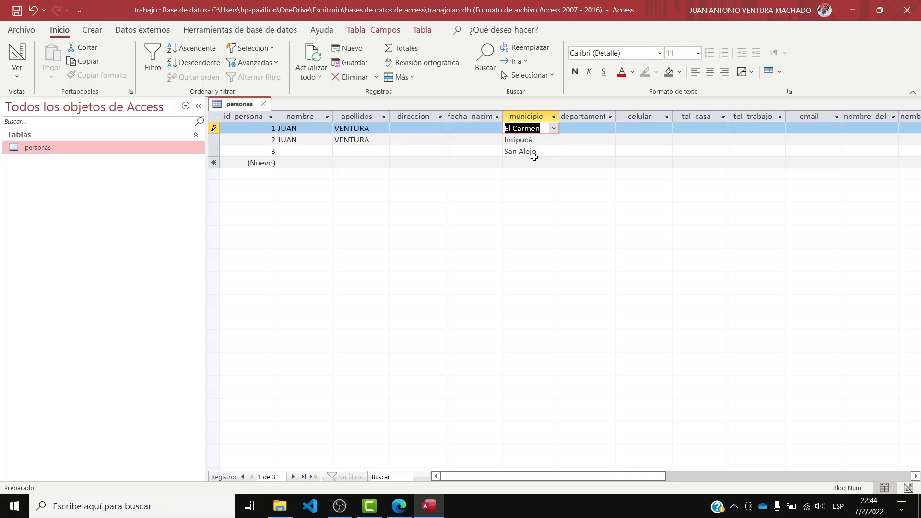
# - Add a fourth record, trying the unlisted municipio text fsdfsdfsdfsd and replacing it with San Alejo
pyautogui.click(528, 139)
pyautogui.click(523, 157)
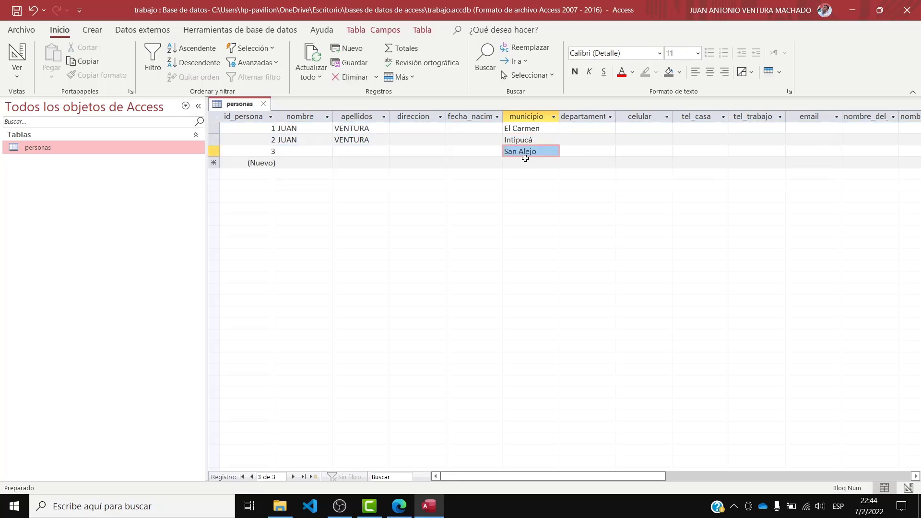
pyautogui.click(548, 152)
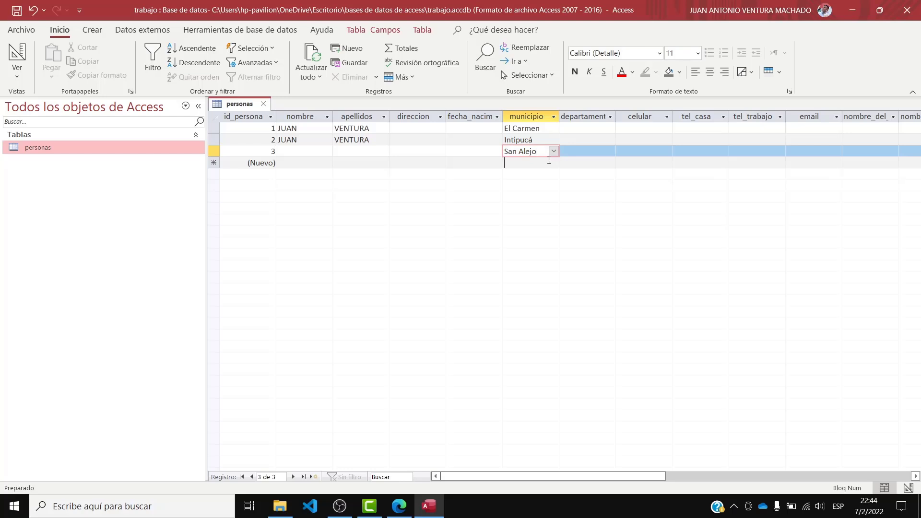
pyautogui.click(548, 162)
pyautogui.write('fsdfsdfsdfsd')
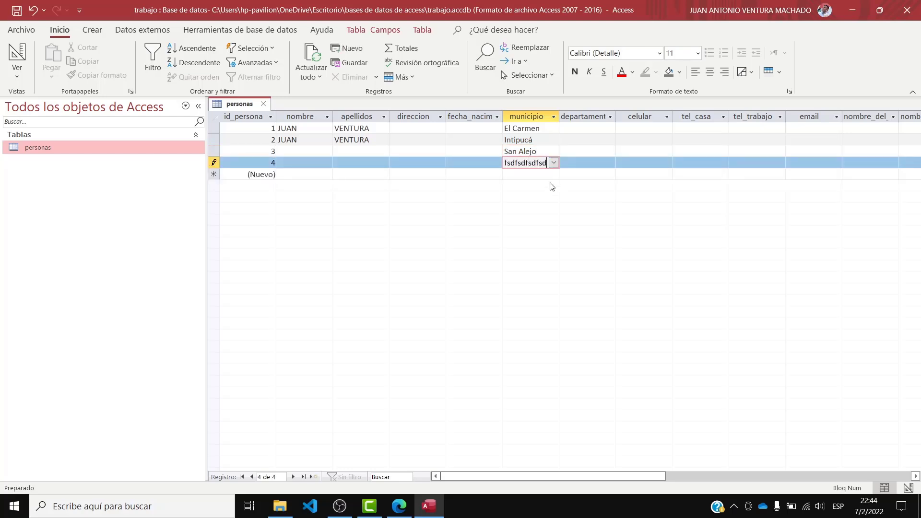
pyautogui.click(553, 163)
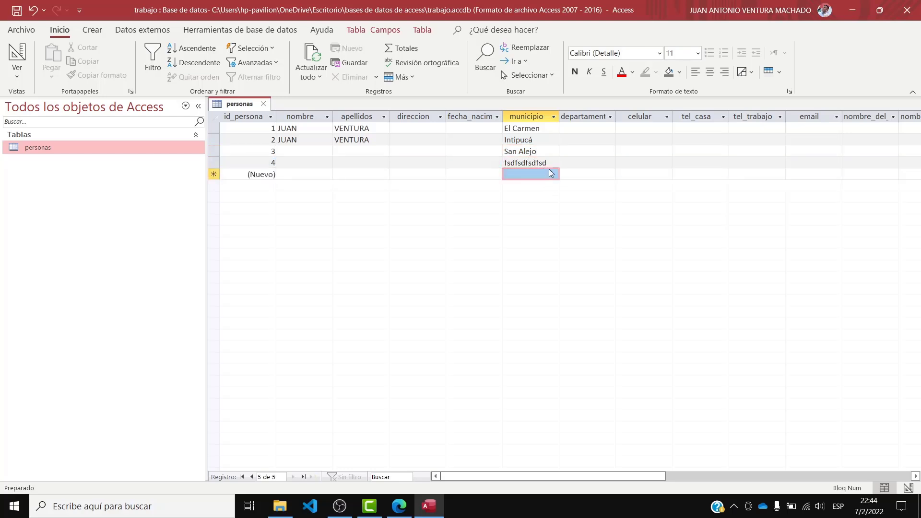
pyautogui.click(537, 174)
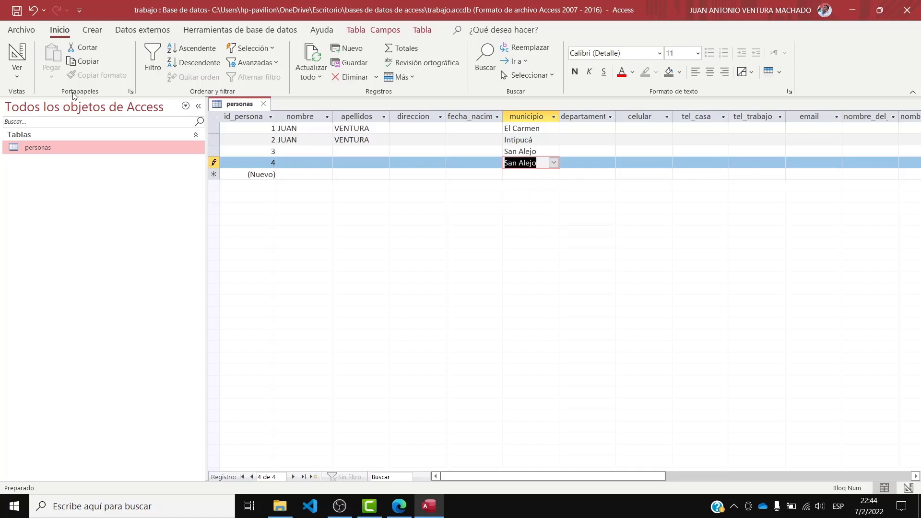
# - Return to design view and examine the data type options for departamento and municipio
pyautogui.click(22, 77)
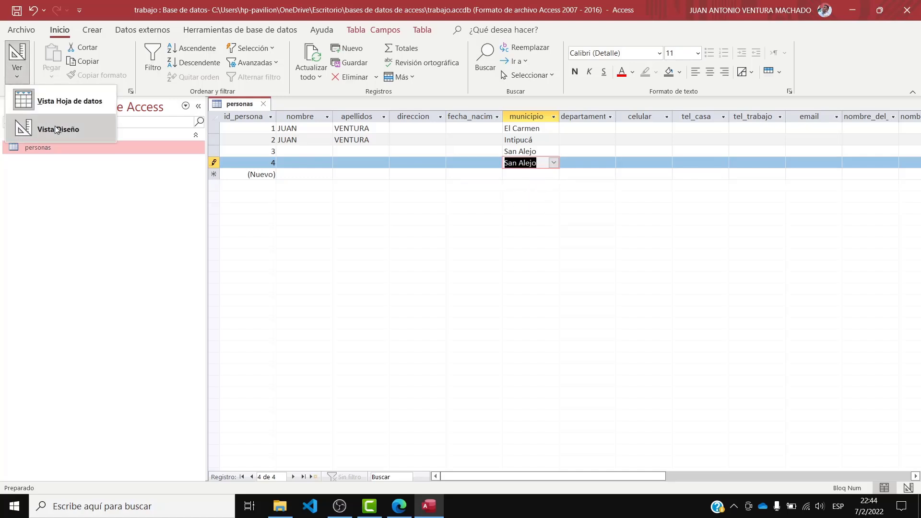
pyautogui.click(45, 117)
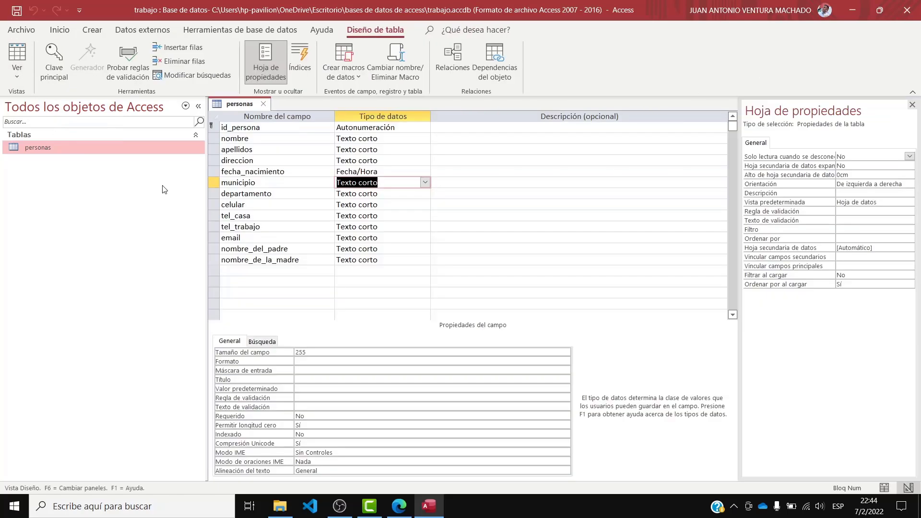
pyautogui.click(396, 196)
pyautogui.click(425, 194)
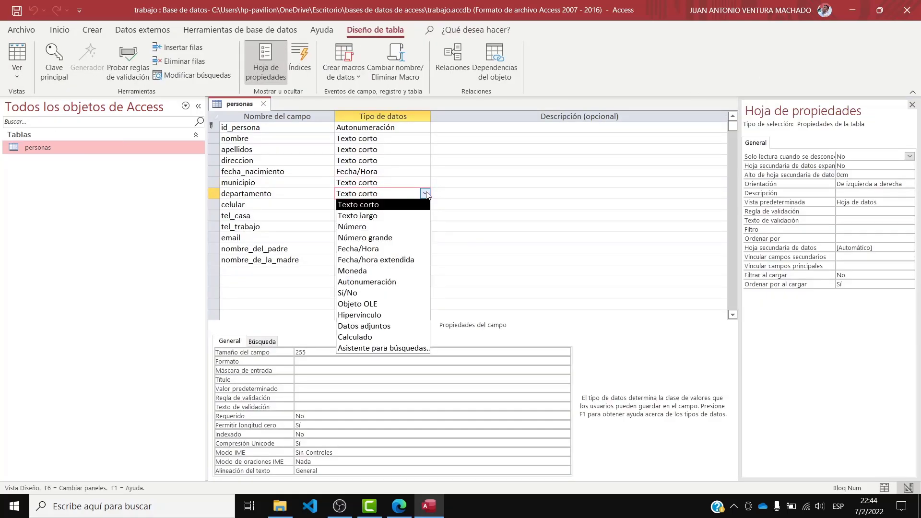
pyautogui.click(426, 194)
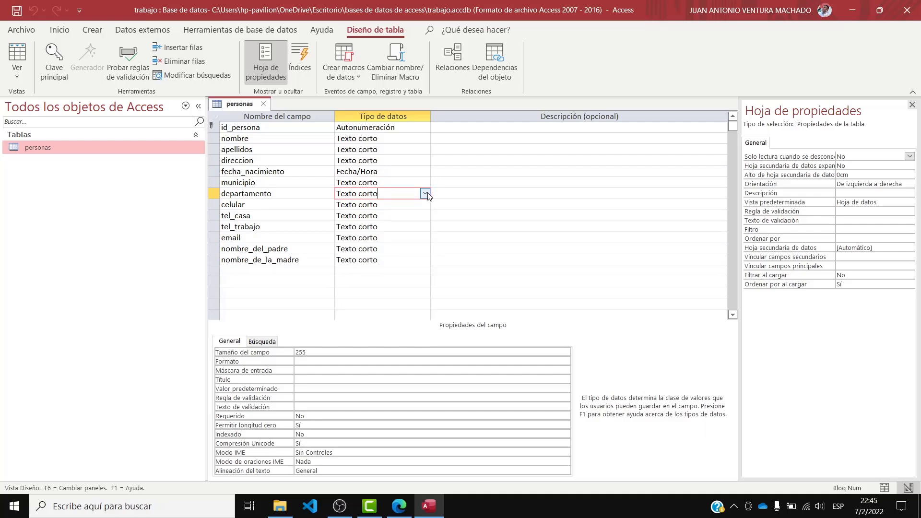
pyautogui.click(424, 183)
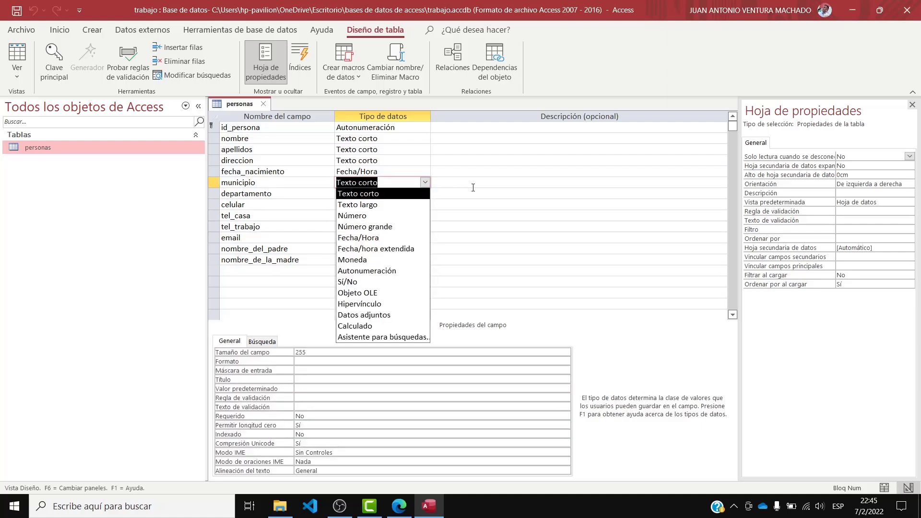
pyautogui.press('Escape')
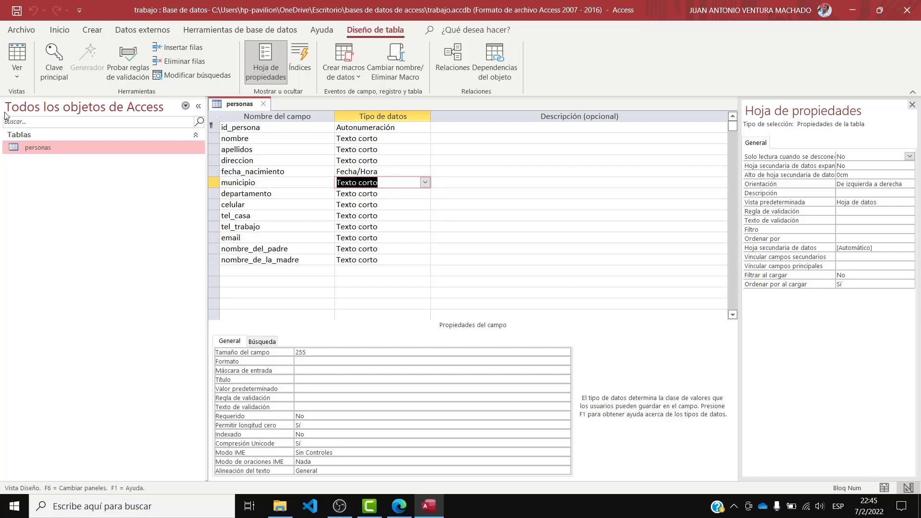
pyautogui.click(403, 195)
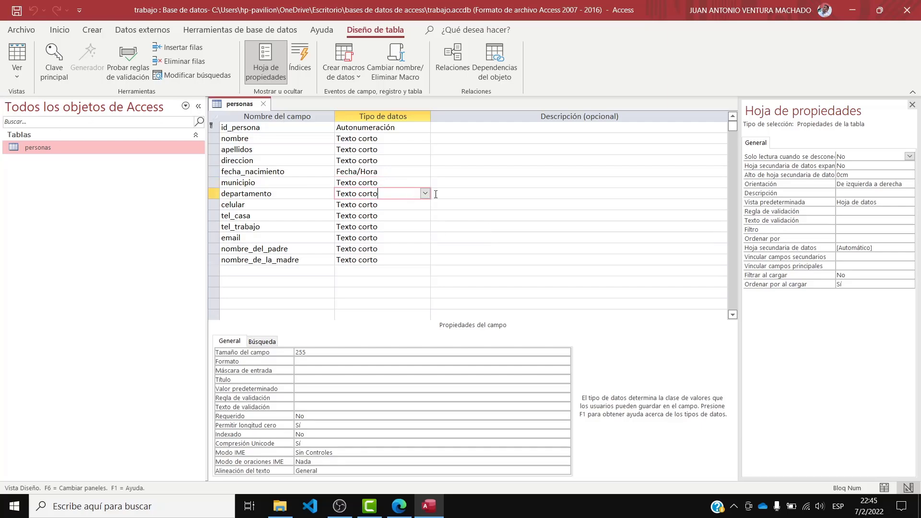
pyautogui.click(415, 184)
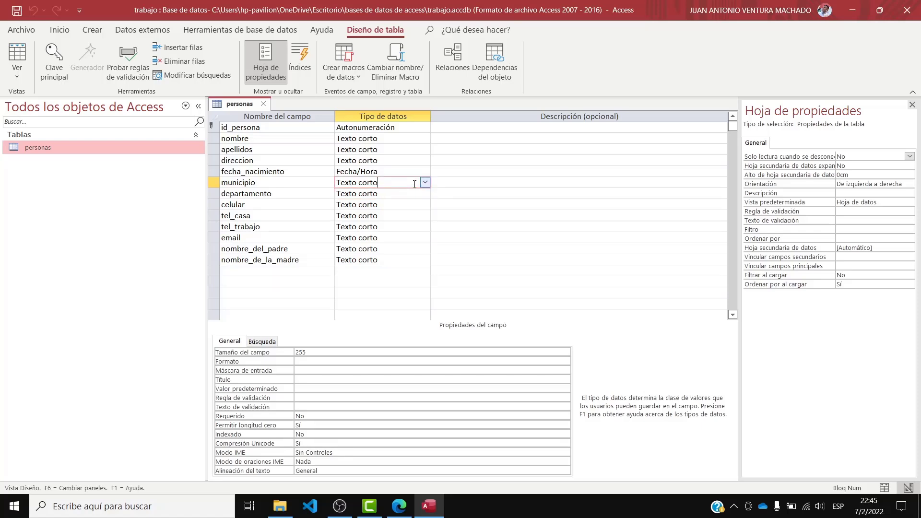
# - Start the lookup wizard for departamento with the option Escribiré los valores que desee
pyautogui.click(390, 194)
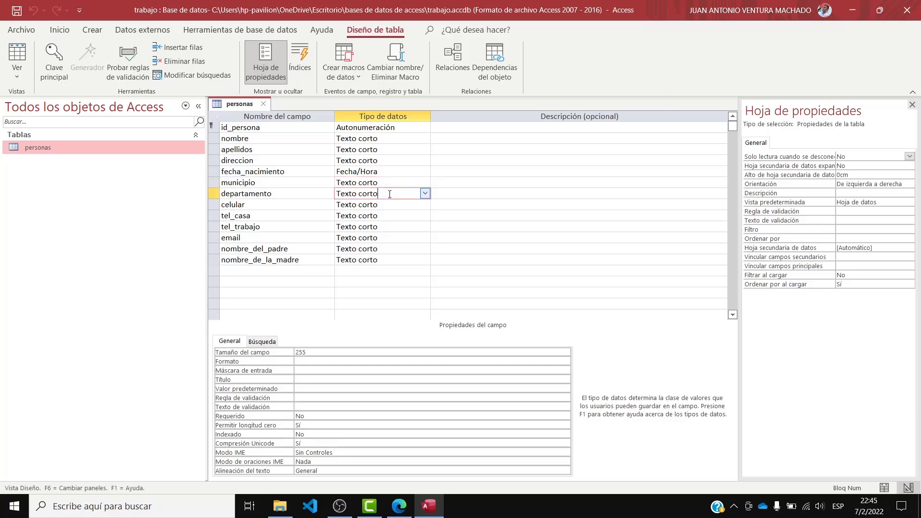
pyautogui.click(425, 193)
pyautogui.click(412, 340)
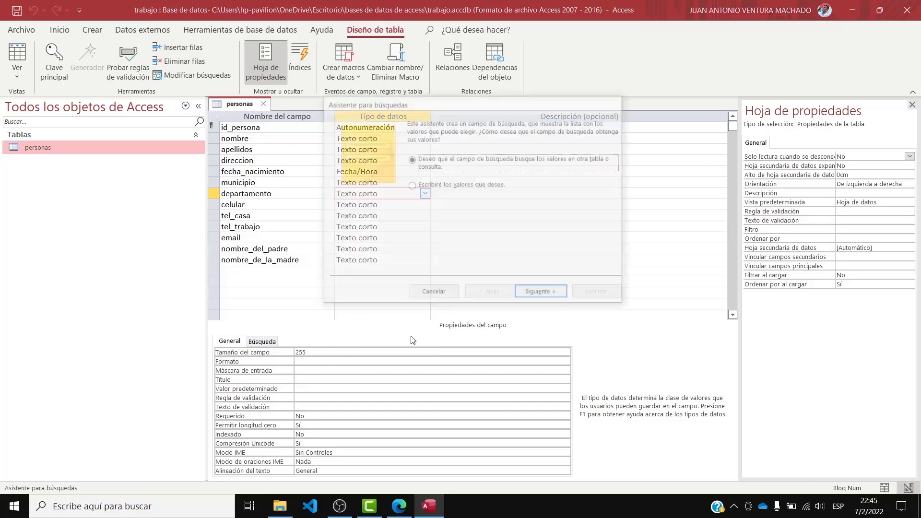
pyautogui.click(445, 186)
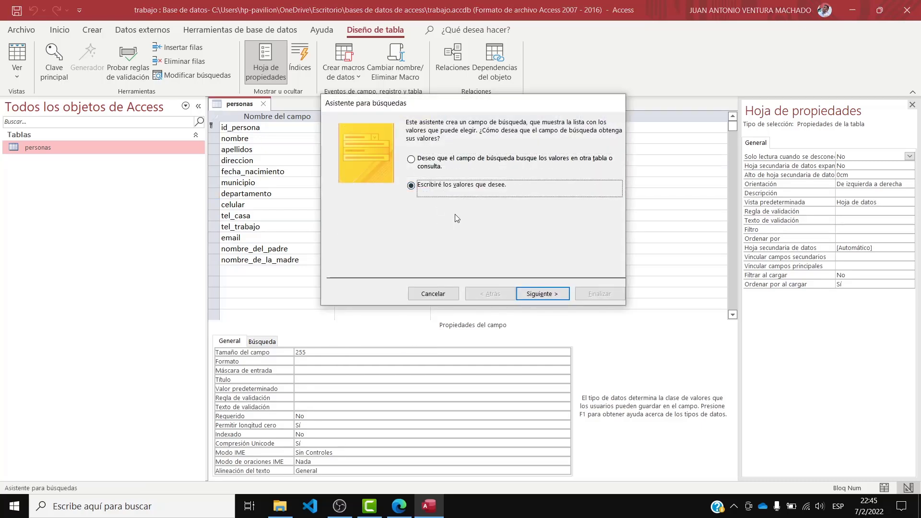
pyautogui.click(539, 293)
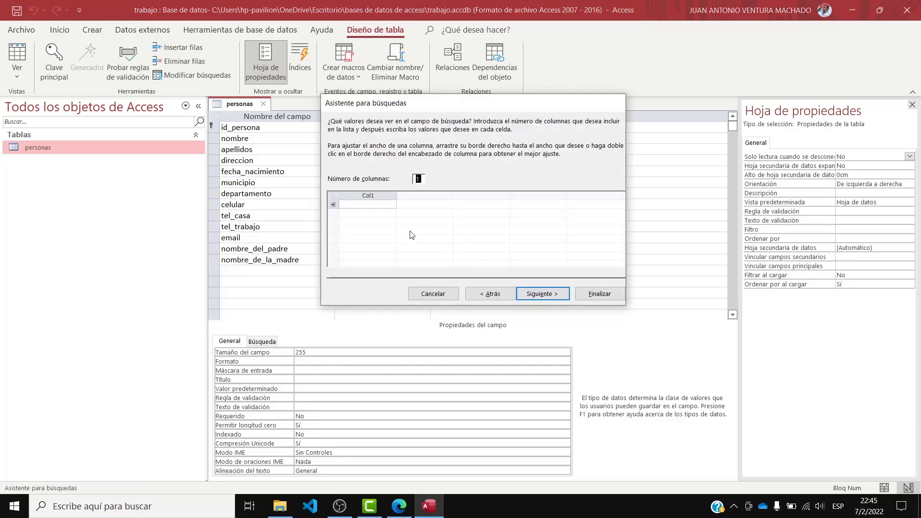
# - Enter La Unión, San Miguel and Usulután as the departamento lookup values, finishing the wizard and saving the table
pyautogui.click(371, 204)
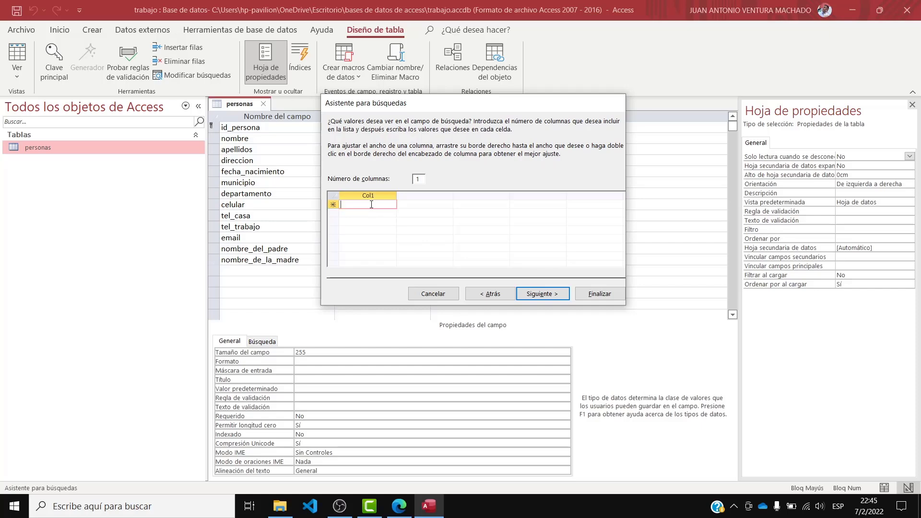
pyautogui.write('La U')
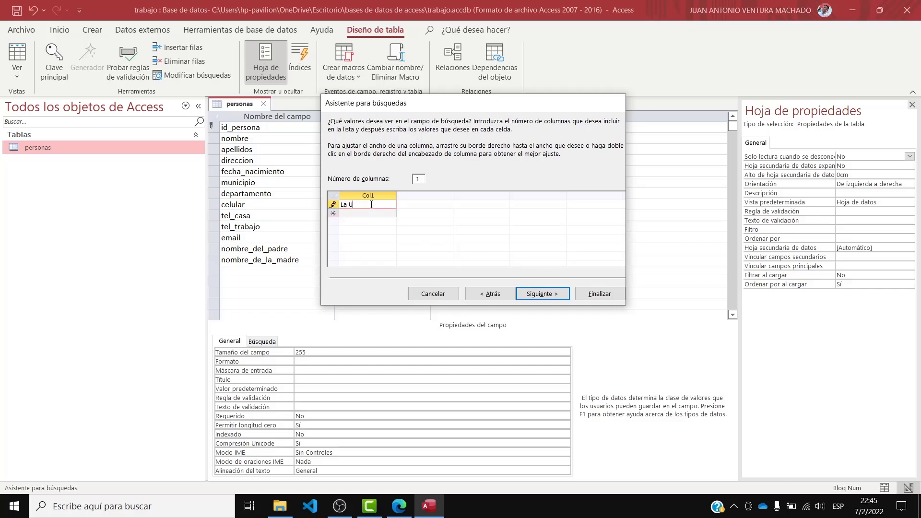
pyautogui.write('nión')
pyautogui.click(367, 213)
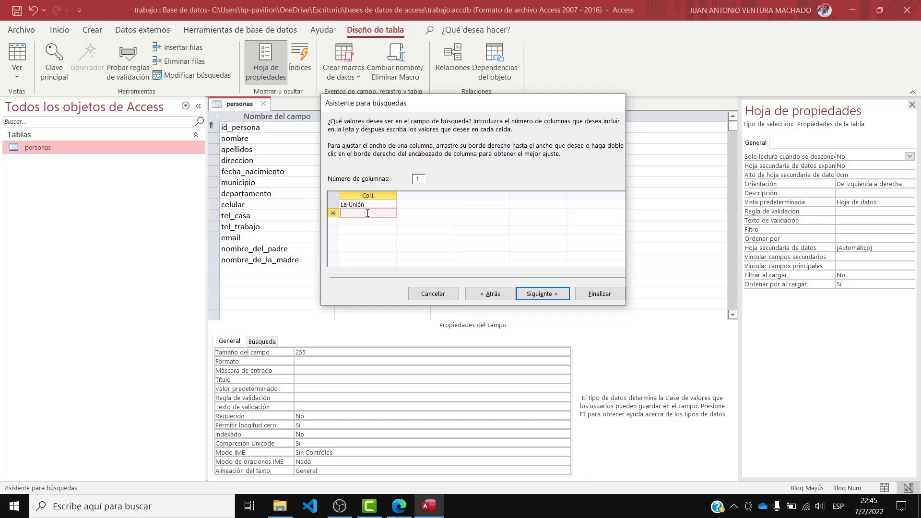
pyautogui.write('San Miguel')
pyautogui.click(374, 222)
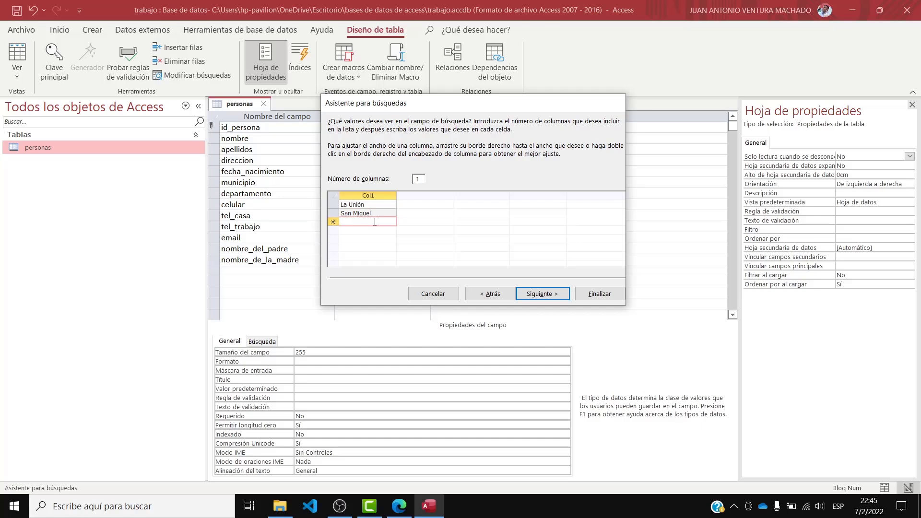
pyautogui.write('Usulután')
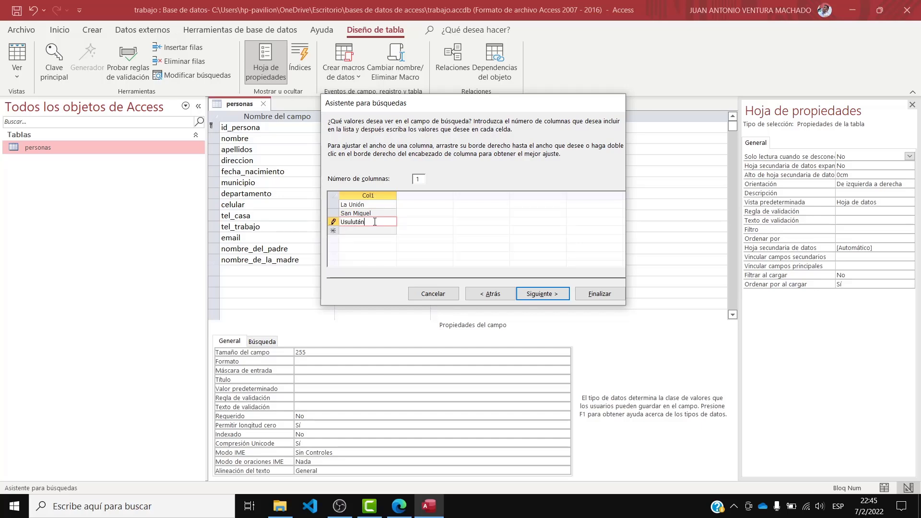
pyautogui.click(588, 296)
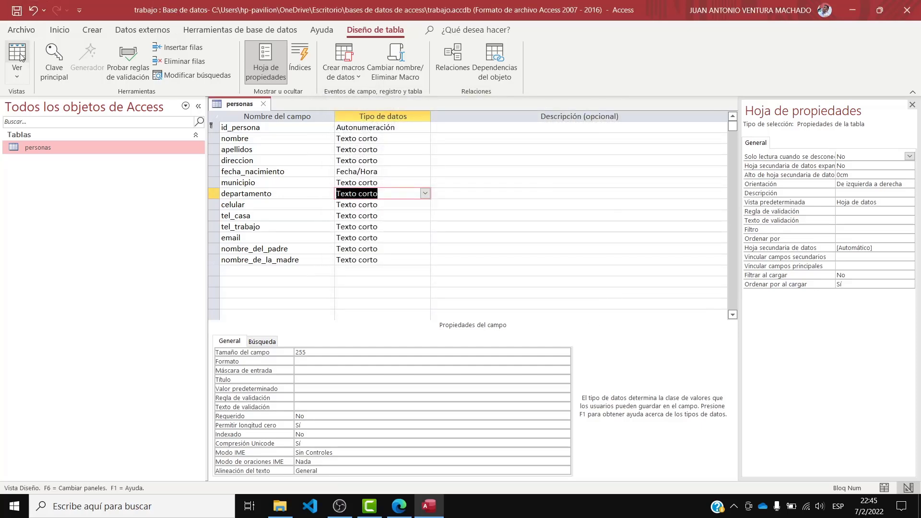
pyautogui.click(17, 10)
# - In datasheet view, choose San Miguel, Usulután and San Miguel as the departamento of records 1, 2 and 3
pyautogui.click(17, 53)
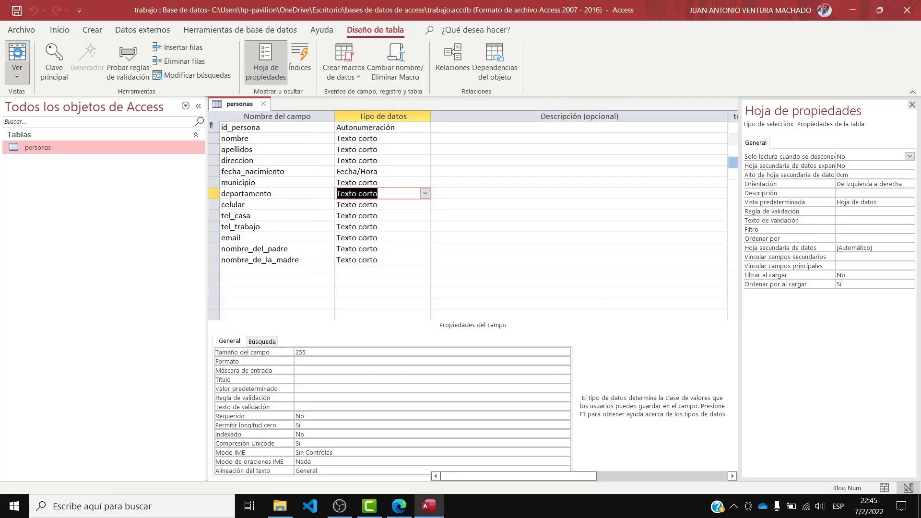
pyautogui.click(600, 128)
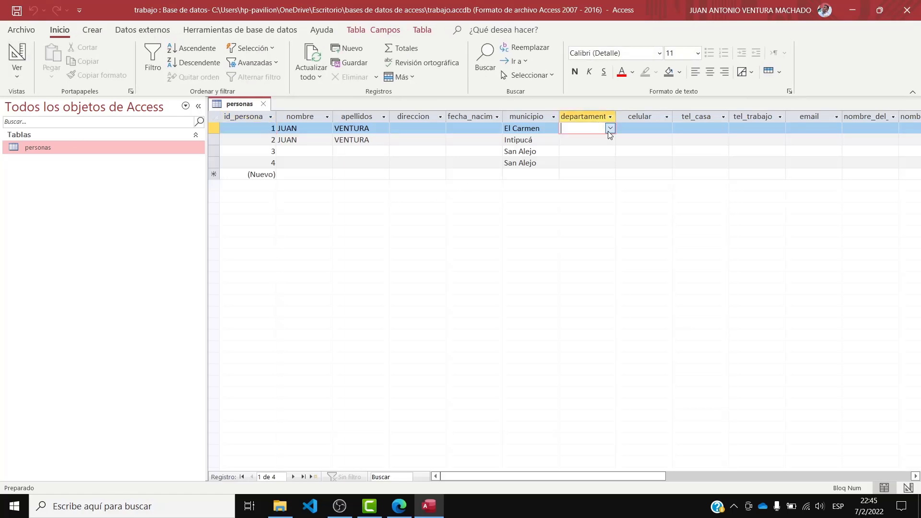
pyautogui.click(609, 128)
pyautogui.click(602, 140)
pyautogui.click(602, 139)
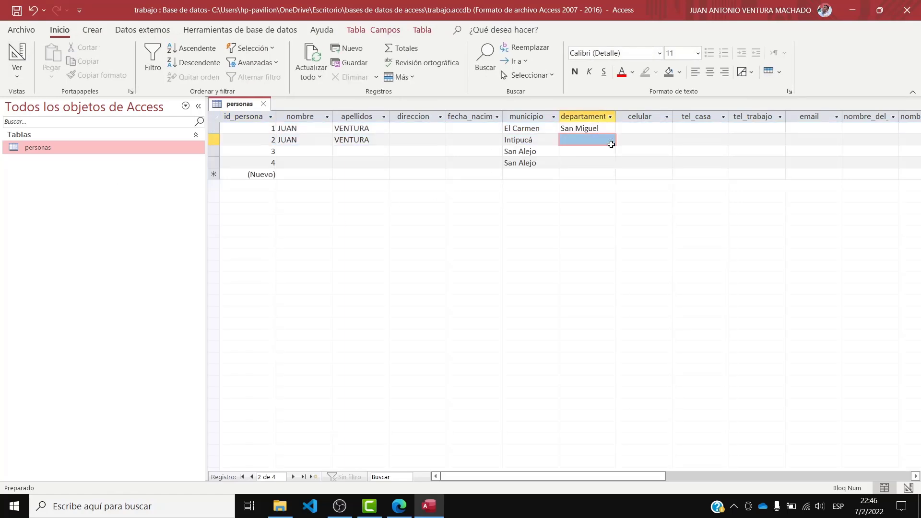
pyautogui.click(610, 140)
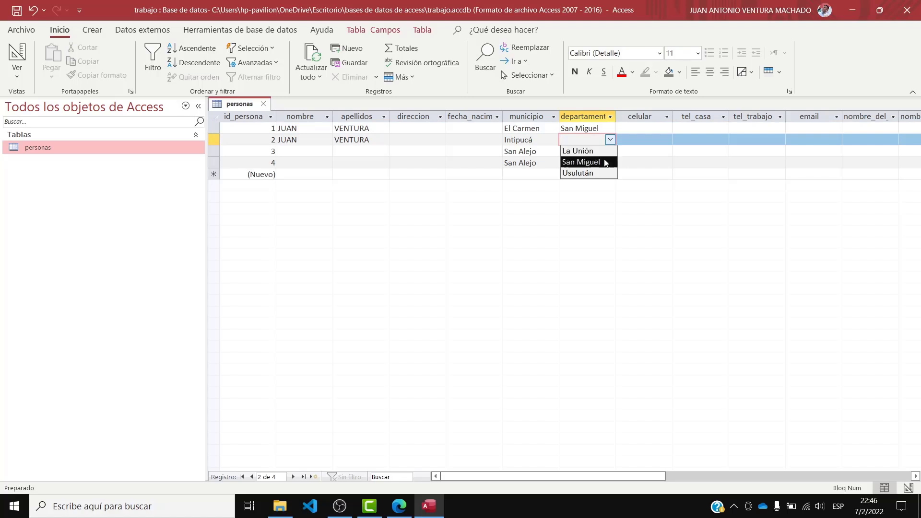
pyautogui.click(602, 172)
pyautogui.click(605, 152)
pyautogui.click(611, 151)
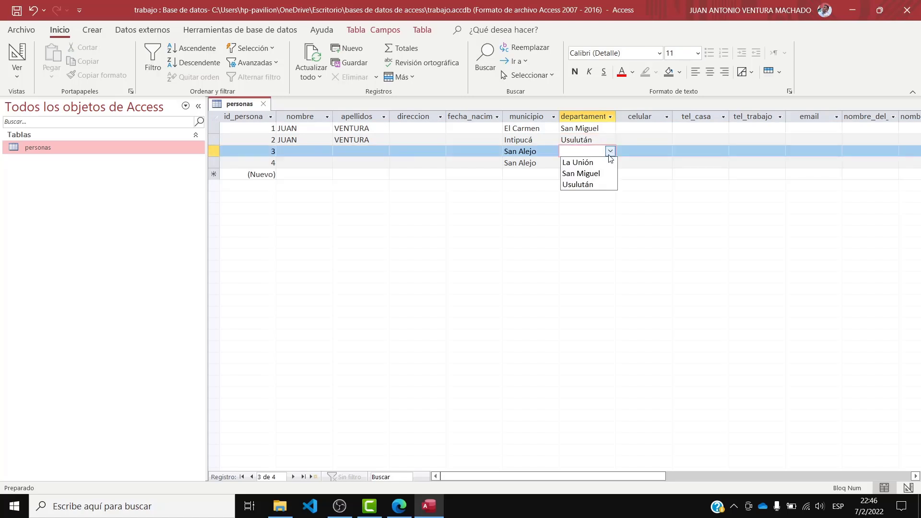
pyautogui.click(594, 173)
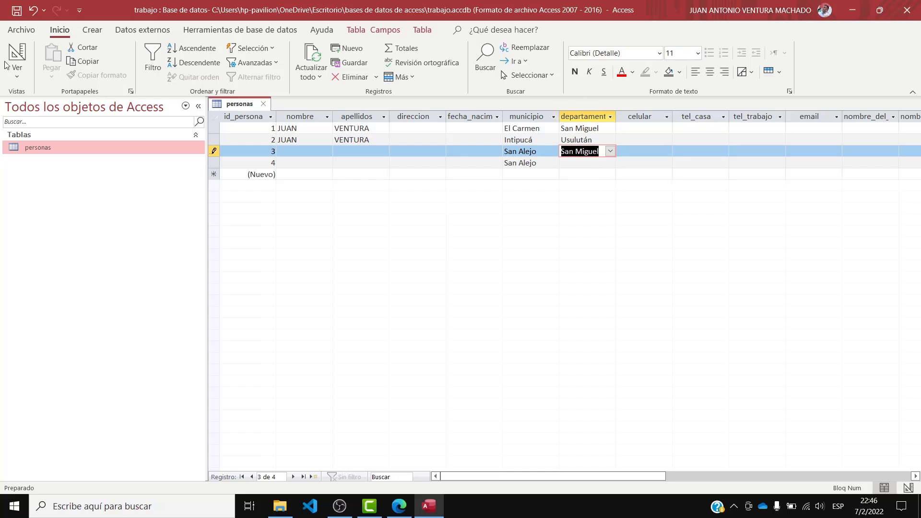
# - Return to design view and set the celular field's data type to Número, declining the attempted save
pyautogui.click(18, 73)
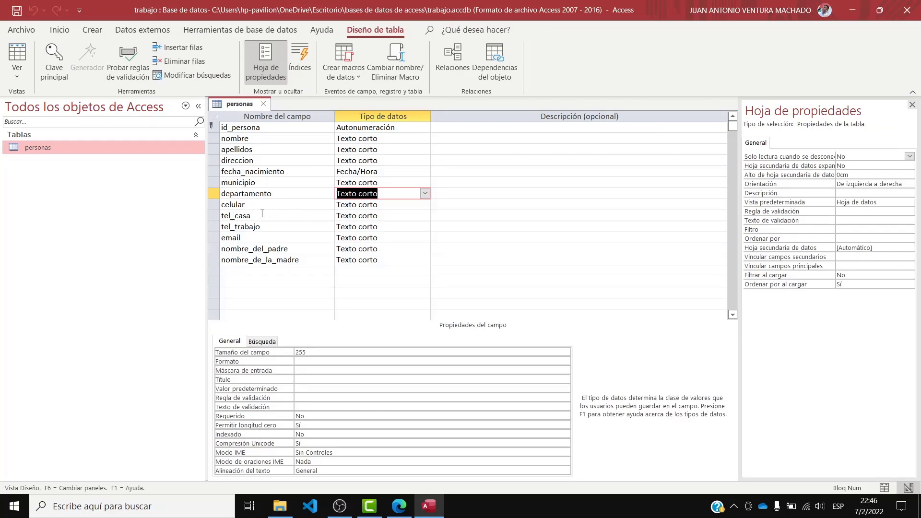
pyautogui.click(389, 208)
pyautogui.click(424, 205)
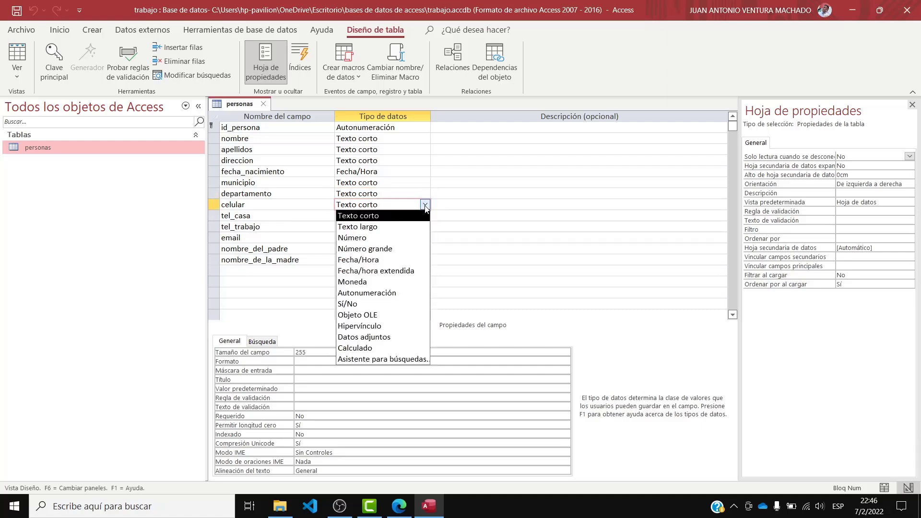
pyautogui.click(419, 238)
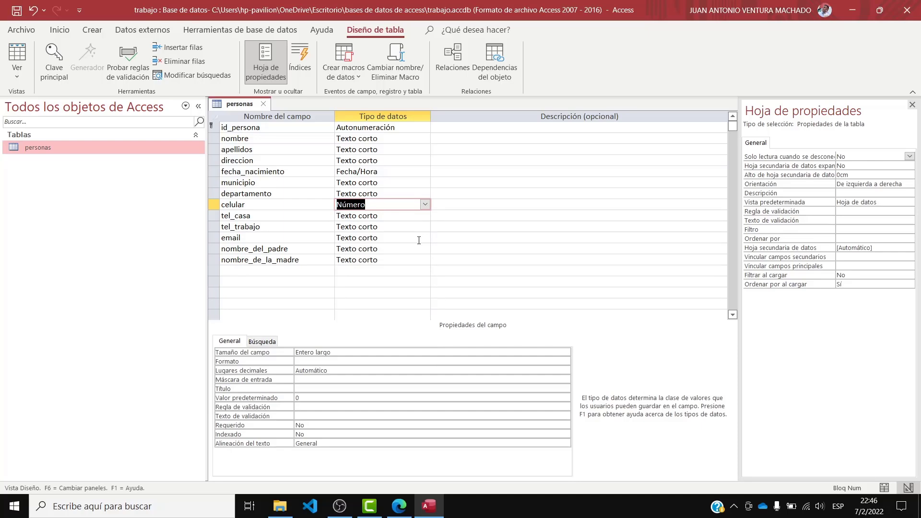
pyautogui.click(19, 10)
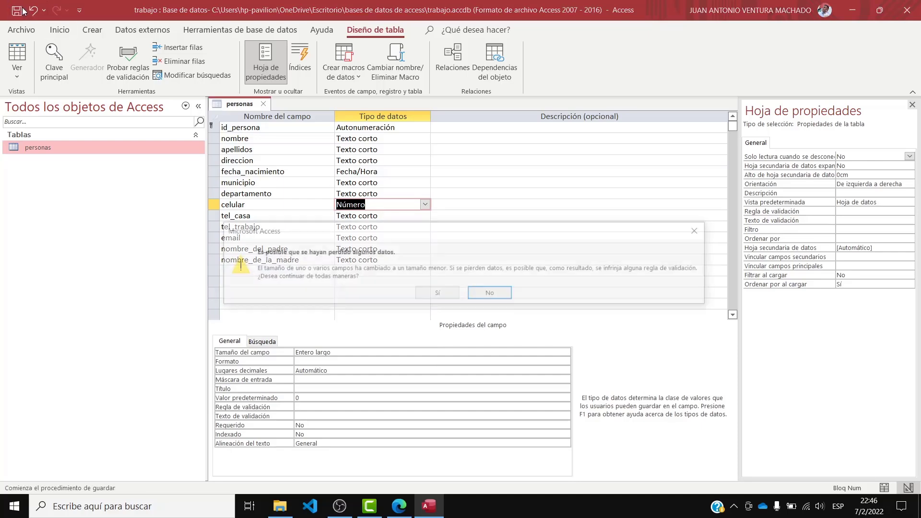
pyautogui.click(484, 297)
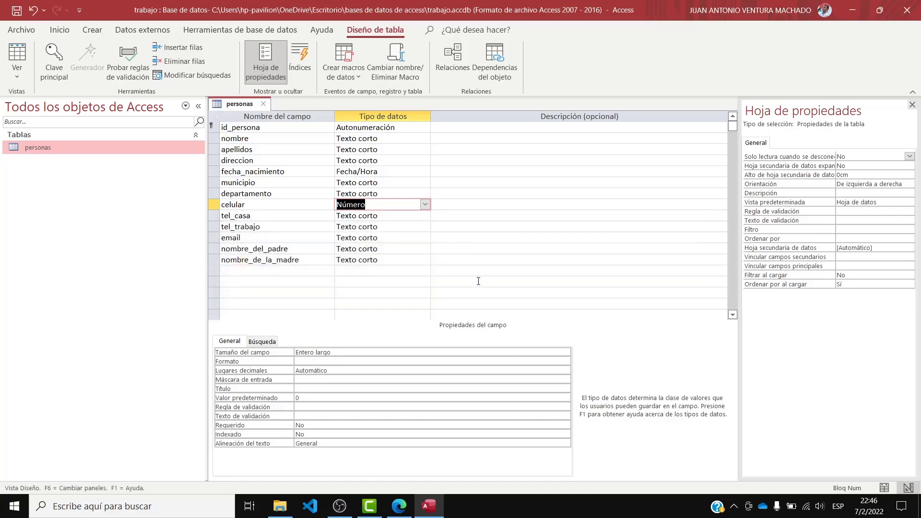
pyautogui.click(425, 204)
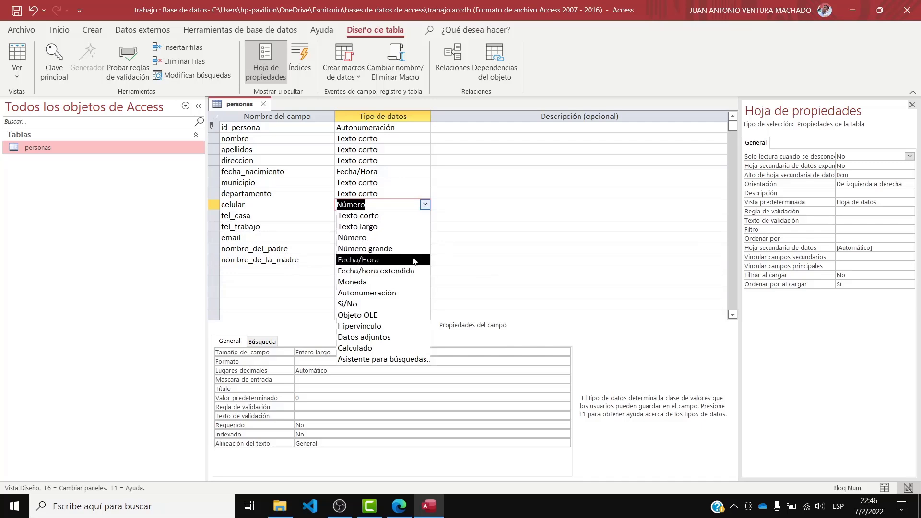
pyautogui.click(369, 238)
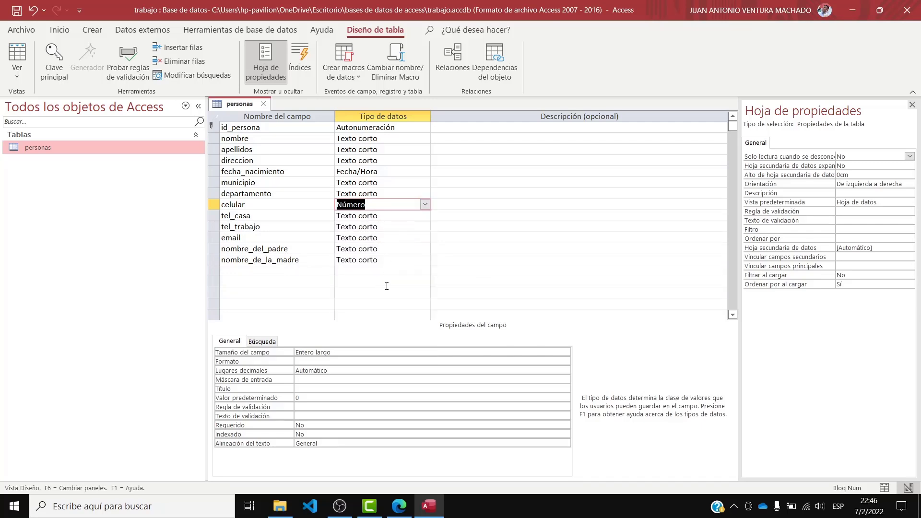
# - Enter a sample hyphenated phone number as celular's description and save the table, accepting possible data loss
pyautogui.click(455, 206)
pyautogui.write('89749')
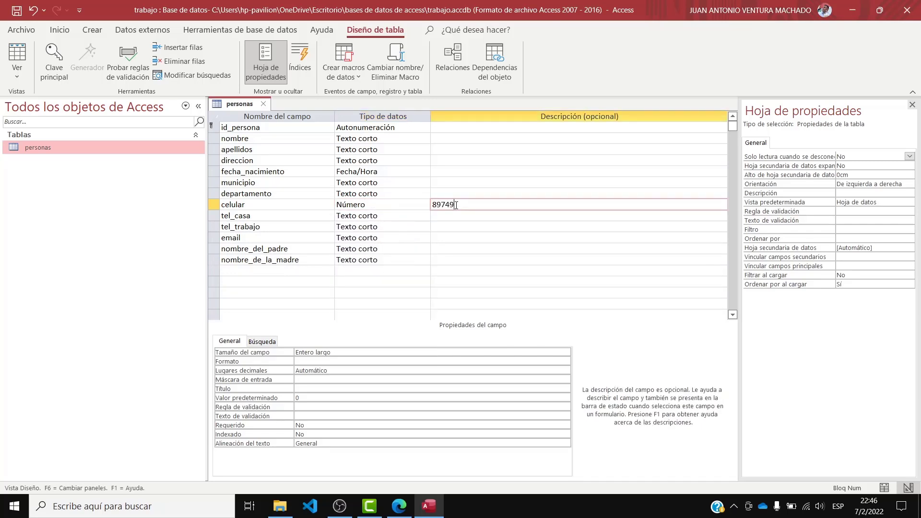
pyautogui.press('BackSpace')
pyautogui.write('-6516')
pyautogui.click(374, 205)
pyautogui.click(137, 74)
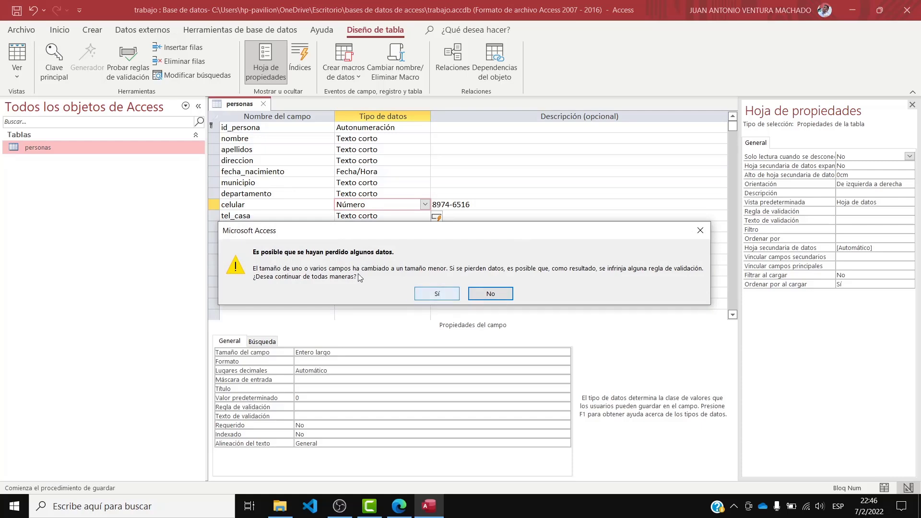
pyautogui.click(437, 293)
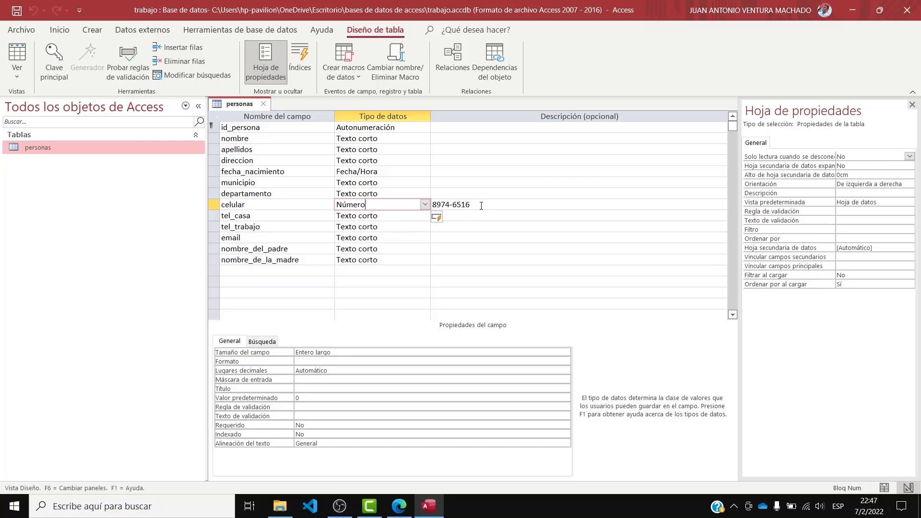
pyautogui.click(451, 203)
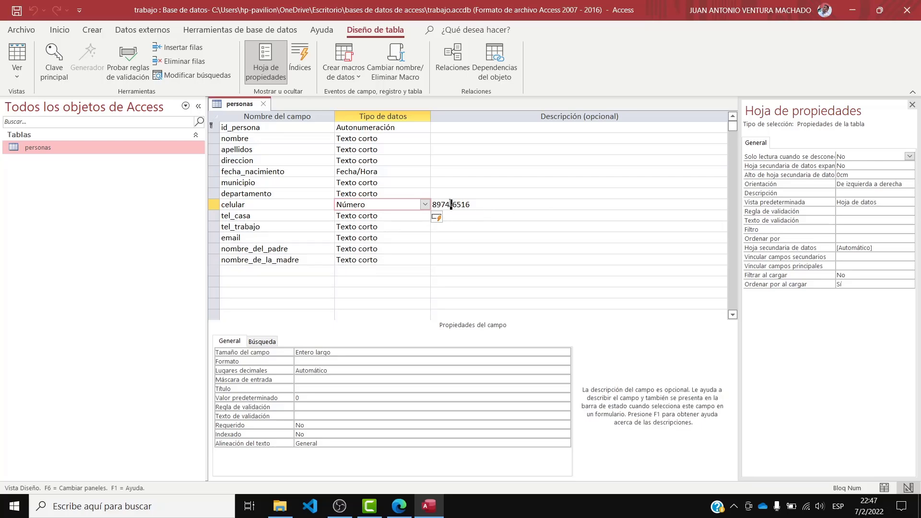
# - In datasheet view, try to enter a hyphenated phone number in the celular field of record 1
pyautogui.click(27, 48)
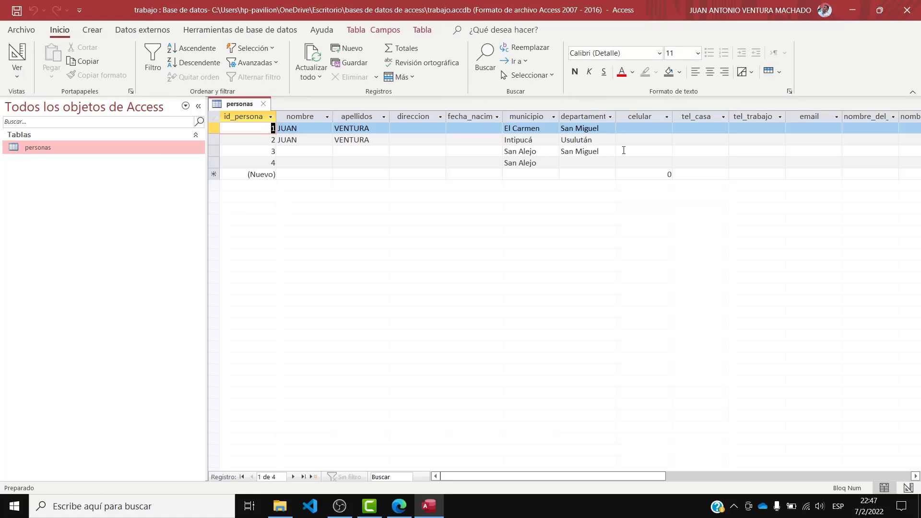
pyautogui.click(640, 131)
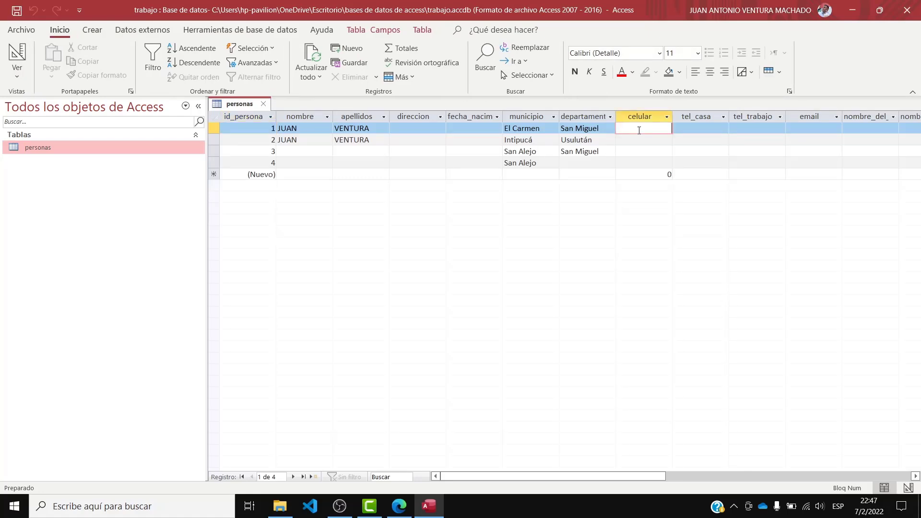
pyautogui.write('1234-6876')
pyautogui.click(638, 144)
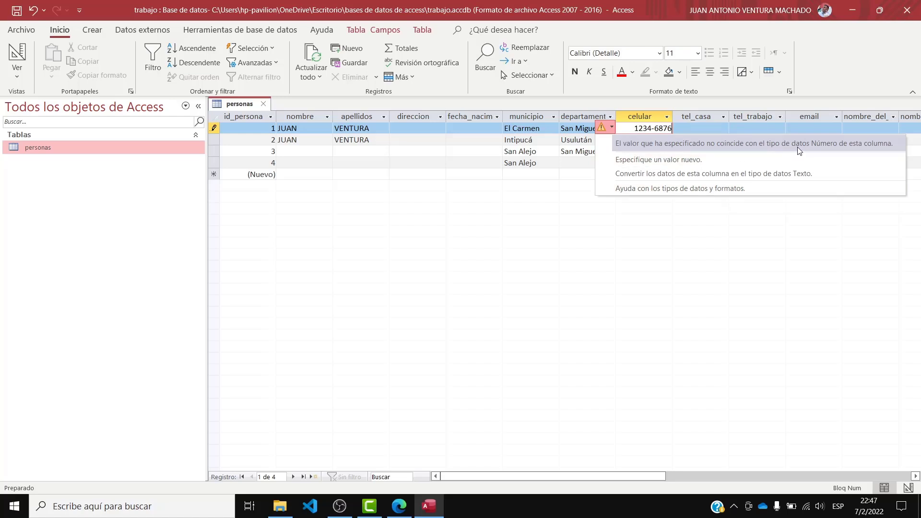
pyautogui.click(672, 257)
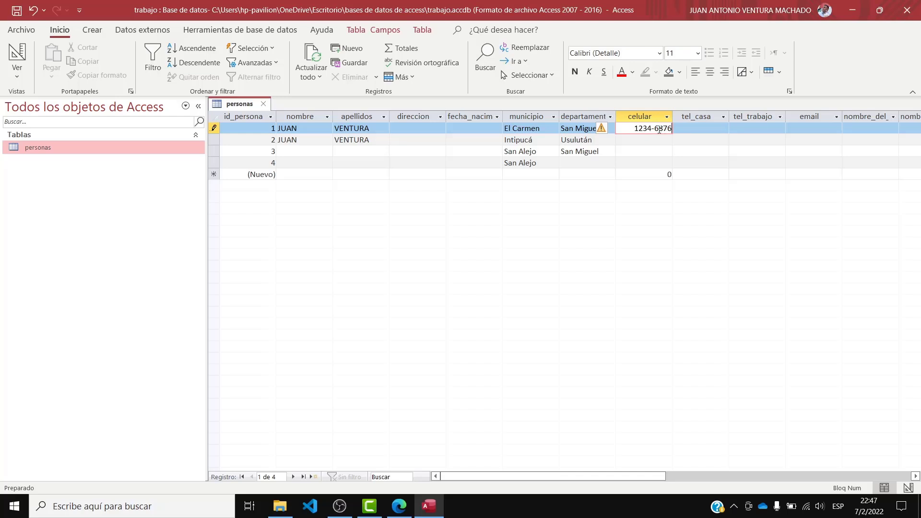
# - Remove the hyphen from record 1's celular number and commit the entry
pyautogui.click(655, 128)
pyautogui.press('BackSpace')
pyautogui.press('Delete')
pyautogui.write('6')
pyautogui.press('Down')
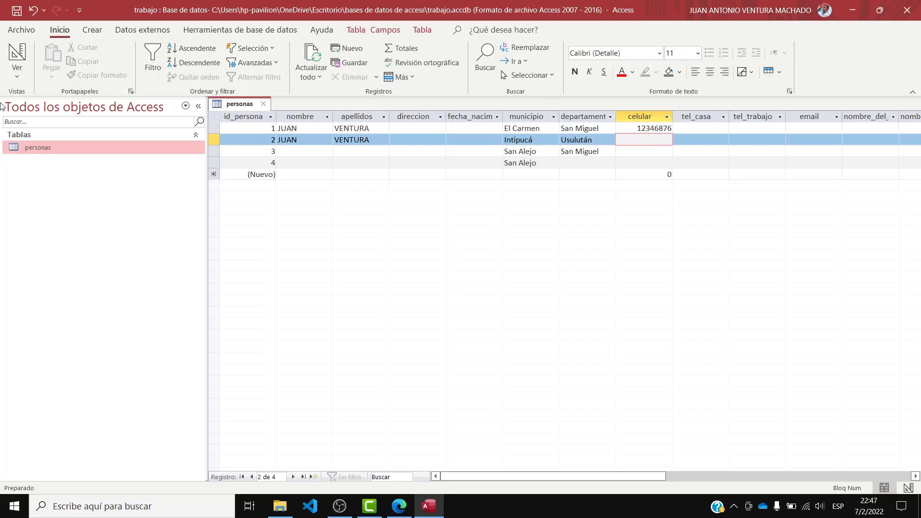
# - Return to design view and set the celular field's data type to Texto corto
pyautogui.click(12, 79)
pyautogui.click(29, 129)
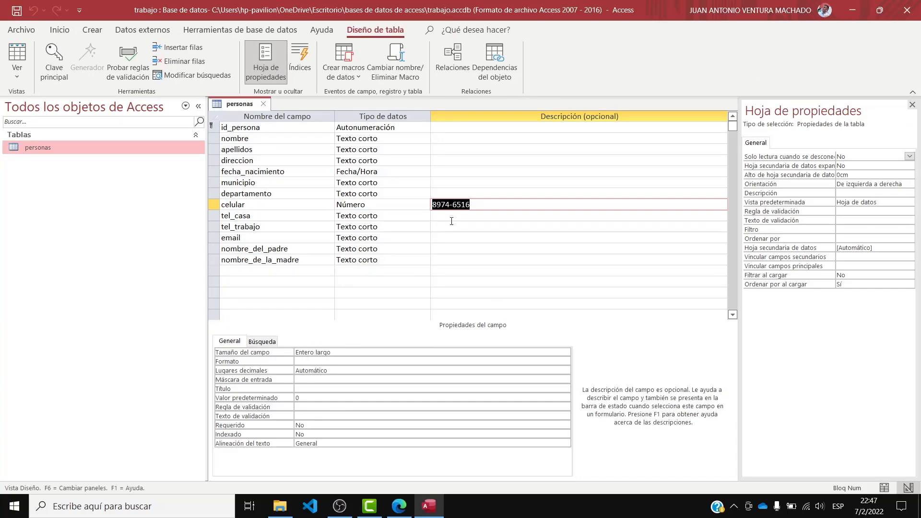
pyautogui.click(451, 204)
pyautogui.click(378, 203)
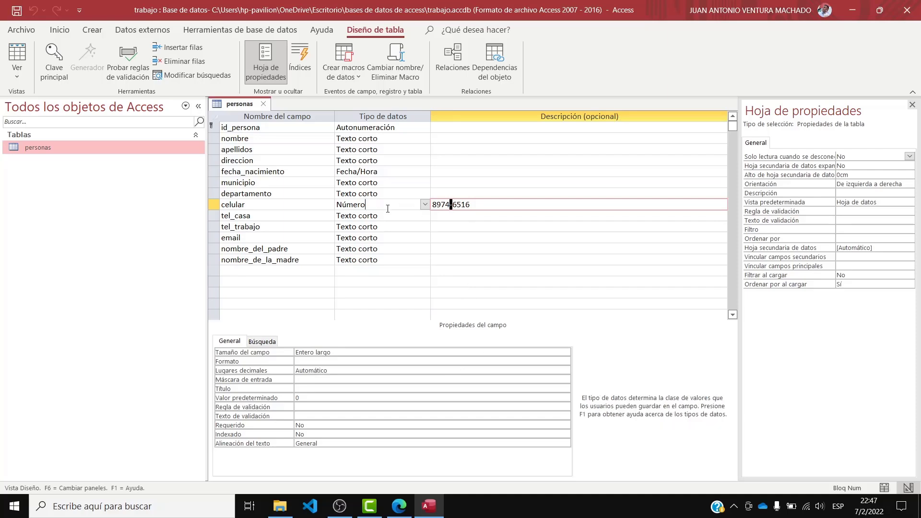
pyautogui.click(424, 204)
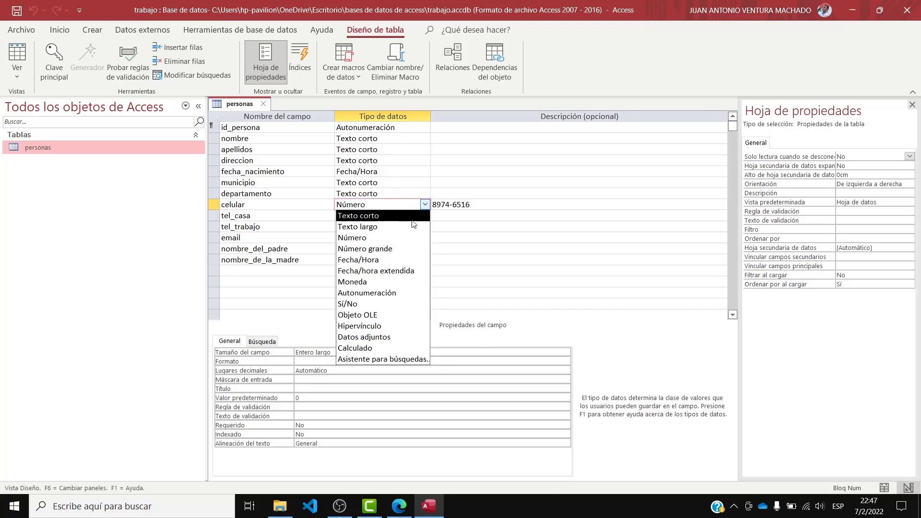
pyautogui.click(406, 220)
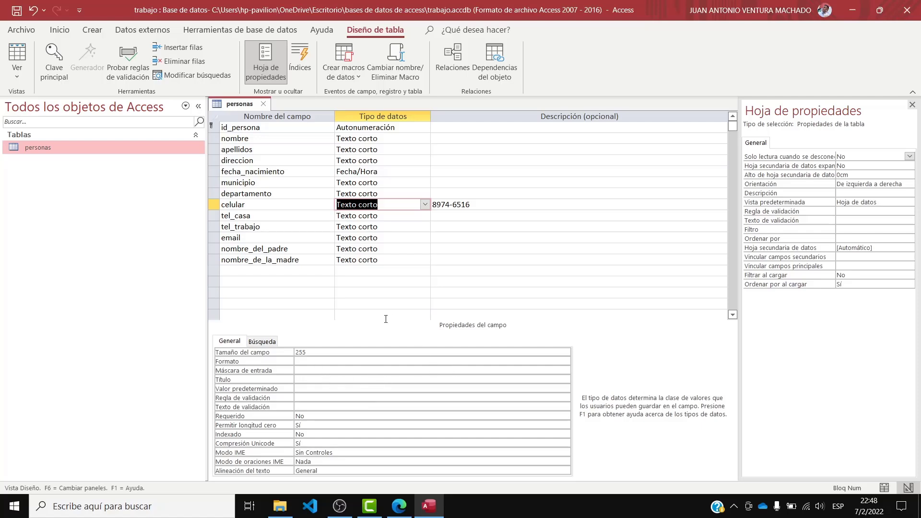
# - Choose Texto corto for tel_casa and set the email field's data type to Hipervínculo
pyautogui.click(422, 217)
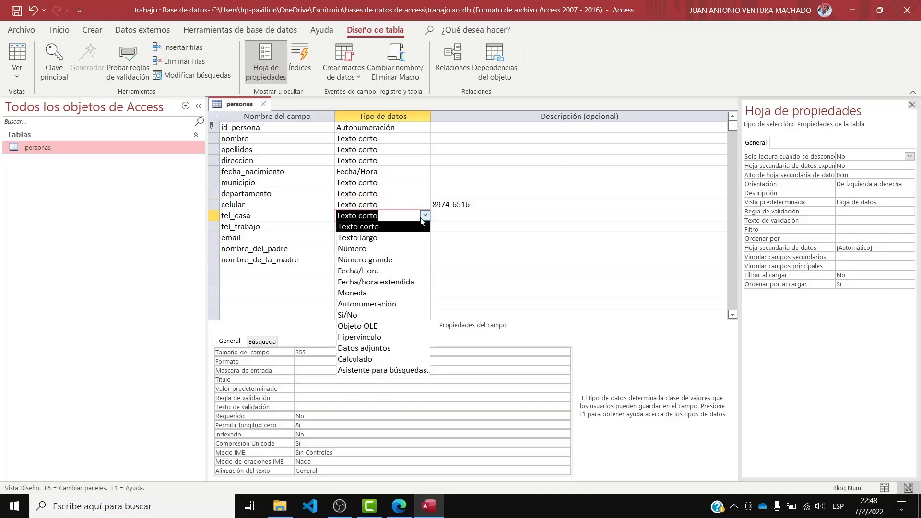
pyautogui.click(393, 228)
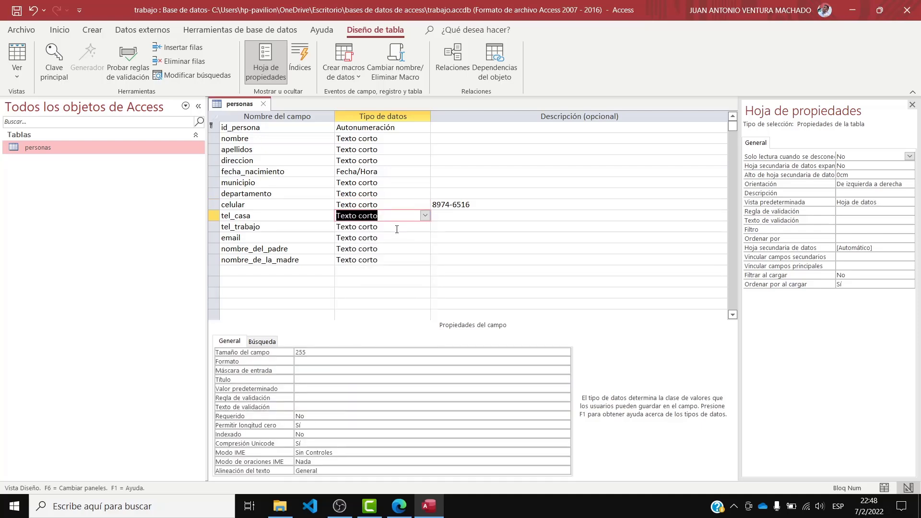
pyautogui.click(397, 228)
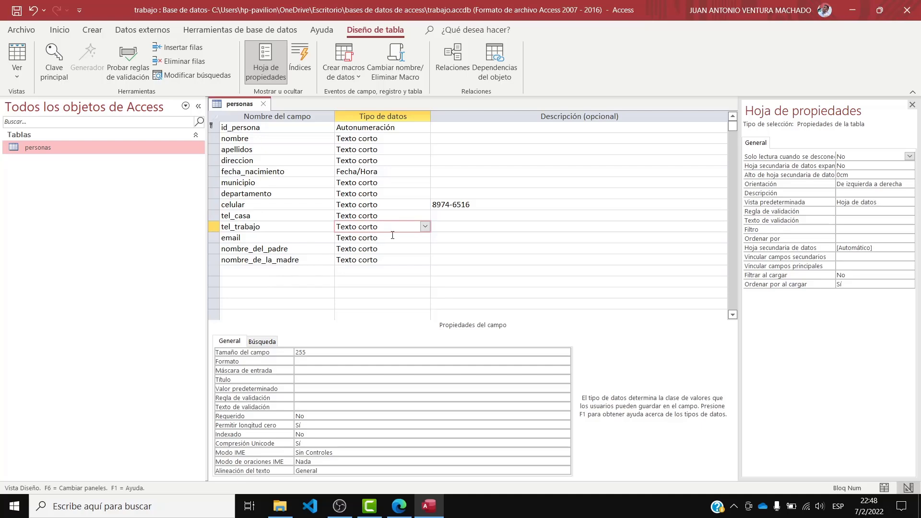
pyautogui.click(393, 237)
pyautogui.click(425, 237)
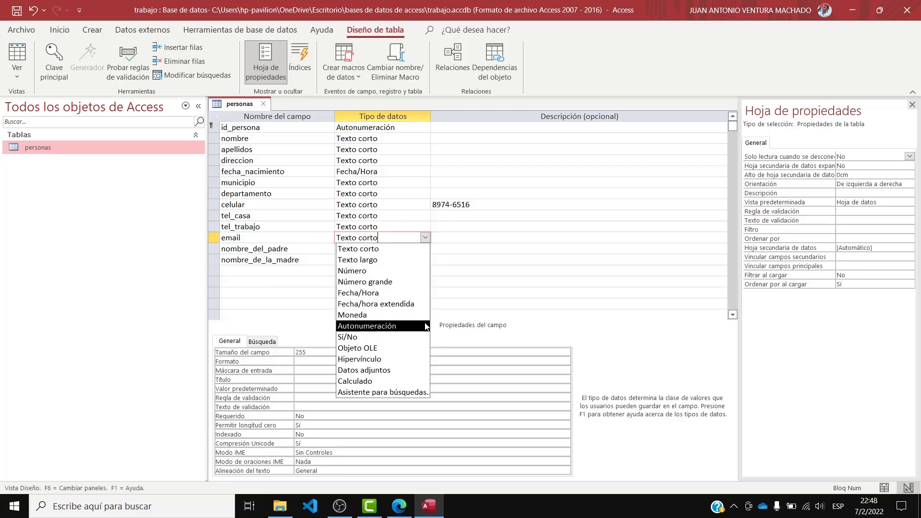
pyautogui.click(405, 358)
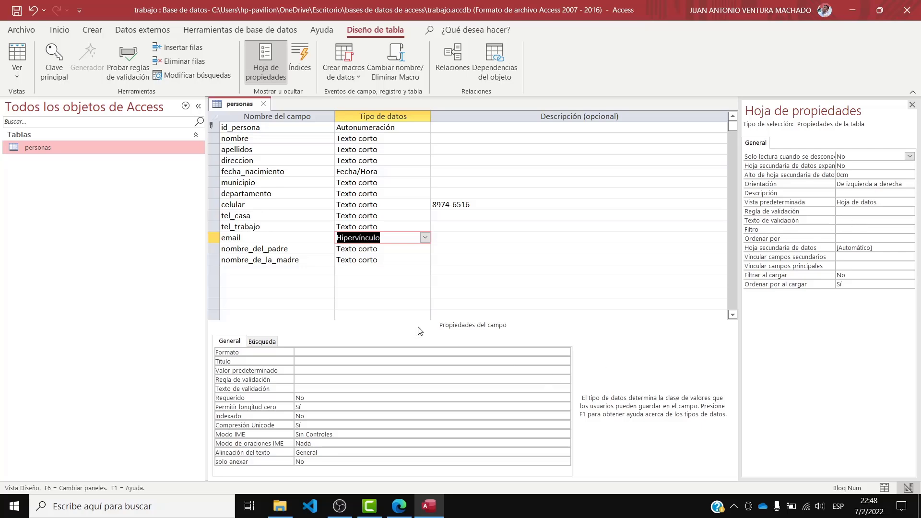
pyautogui.click(352, 248)
pyautogui.click(361, 259)
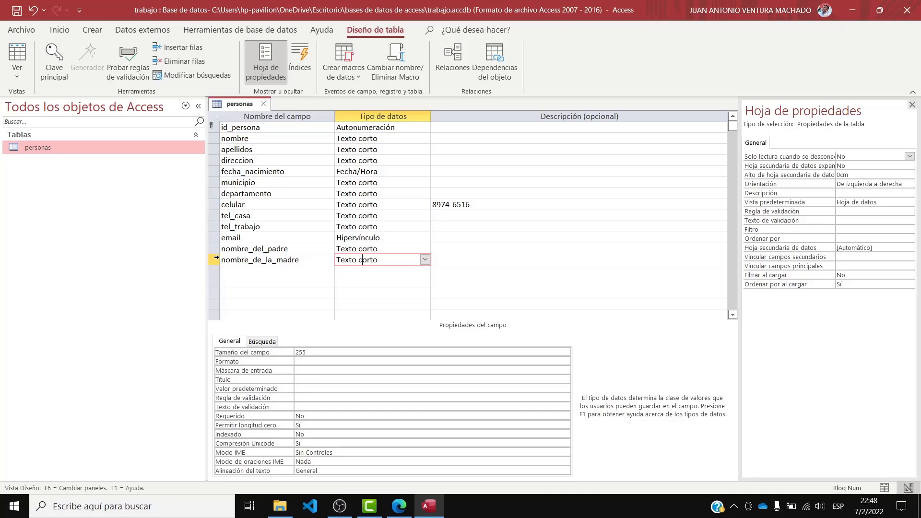
# - Add a field named edad below nombre_de_la_madre with the data type Número
pyautogui.click(235, 270)
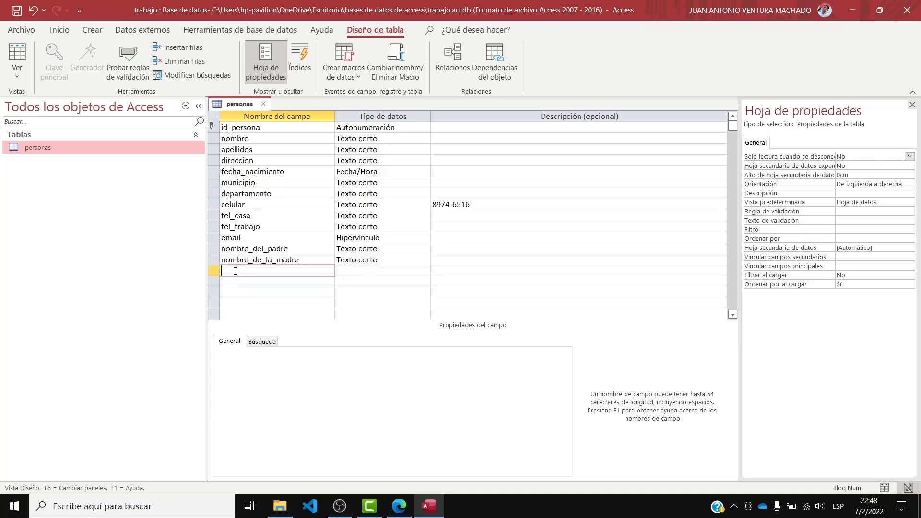
pyautogui.write('edad')
pyautogui.click(418, 270)
pyautogui.click(425, 271)
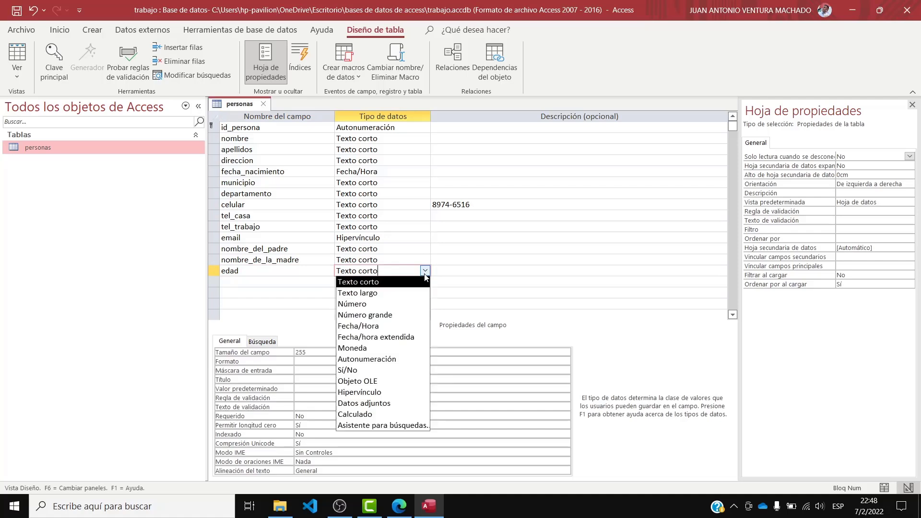
pyautogui.click(415, 304)
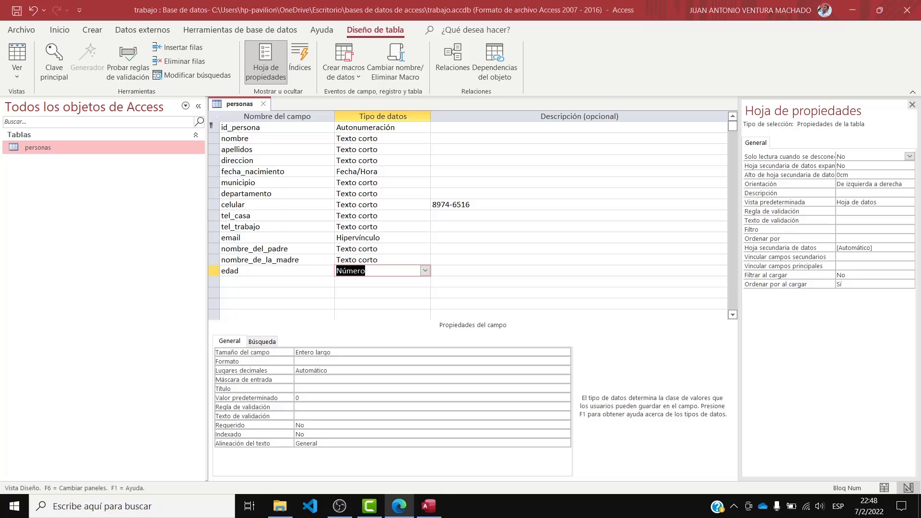
# - Examine the predefined number formats offered for the edad field without choosing one
pyautogui.click(321, 363)
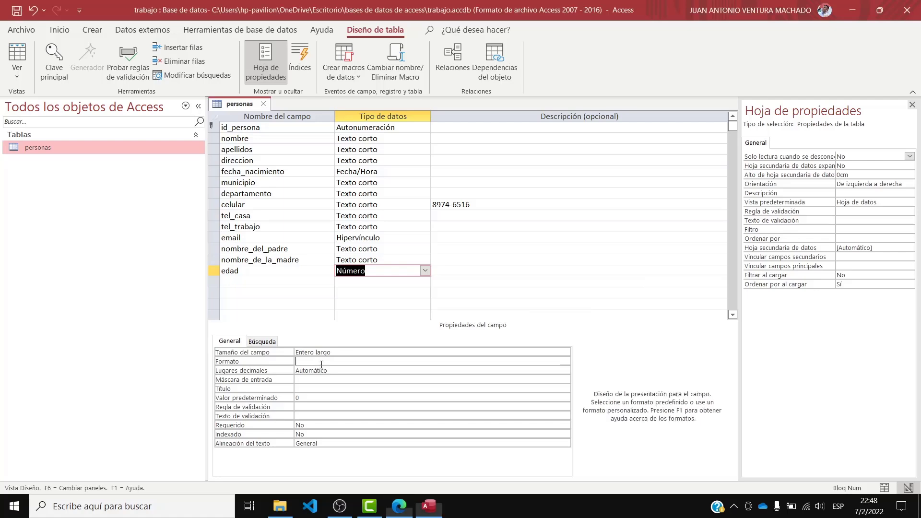
pyautogui.click(566, 361)
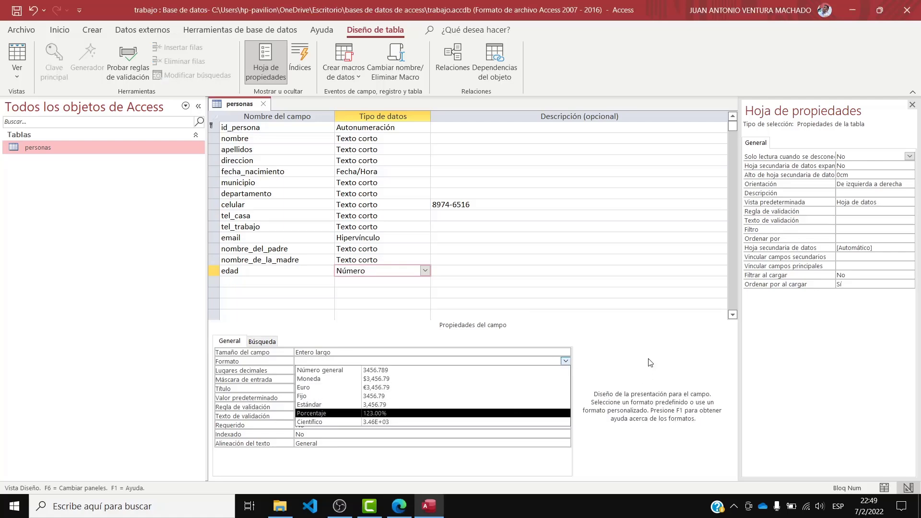
pyautogui.click(666, 351)
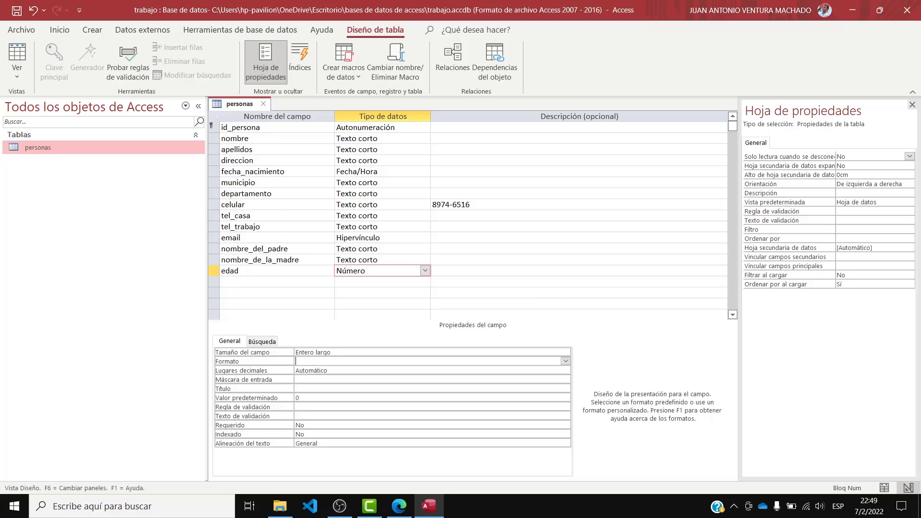
# - Add a field named tiene_hijos below edad with the data type Sí/No
pyautogui.click(307, 283)
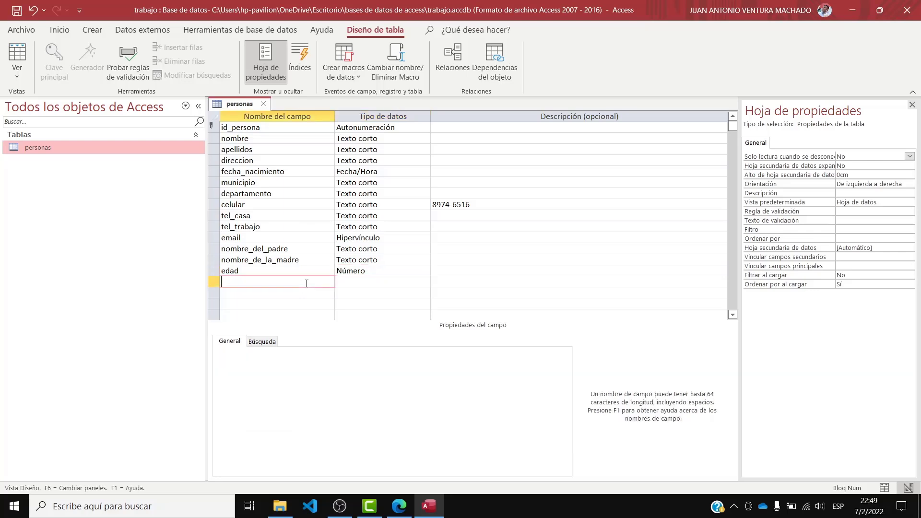
pyautogui.click(426, 285)
pyautogui.click(532, 286)
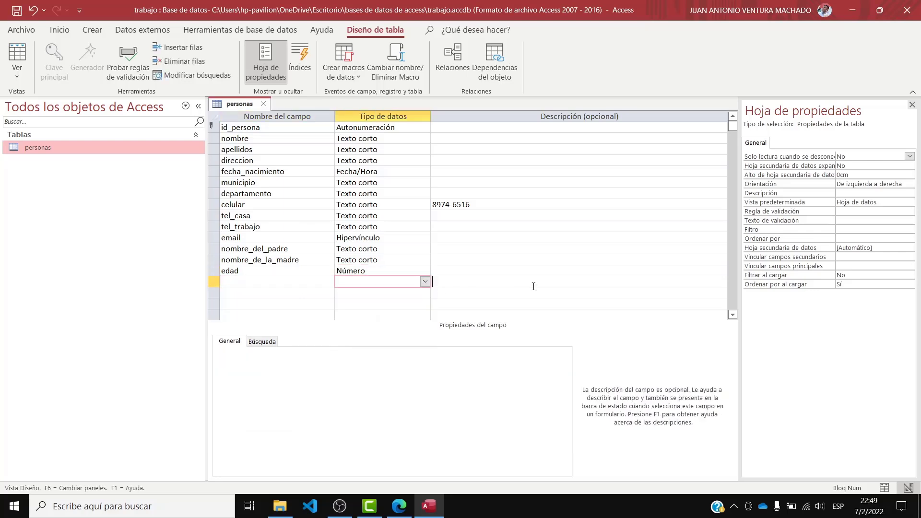
pyautogui.click(248, 282)
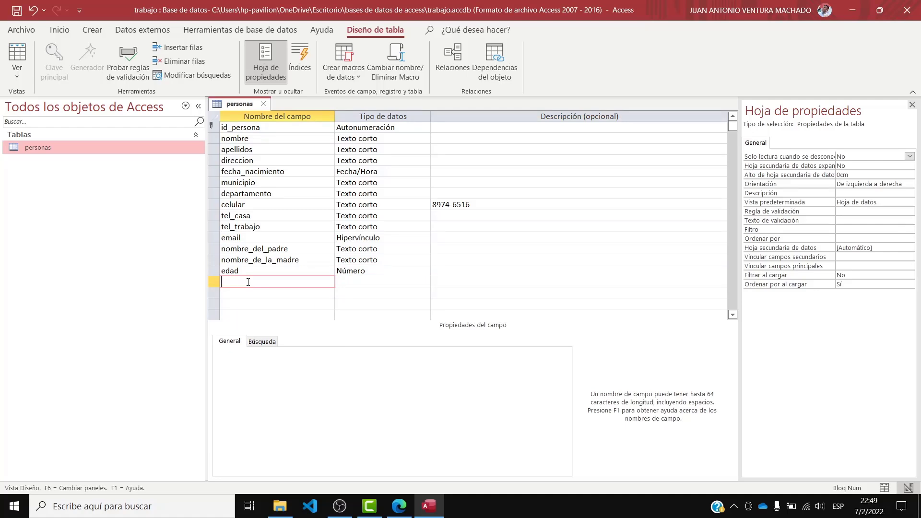
pyautogui.write('tiene_hijos')
pyautogui.press('Tab')
pyautogui.click(425, 282)
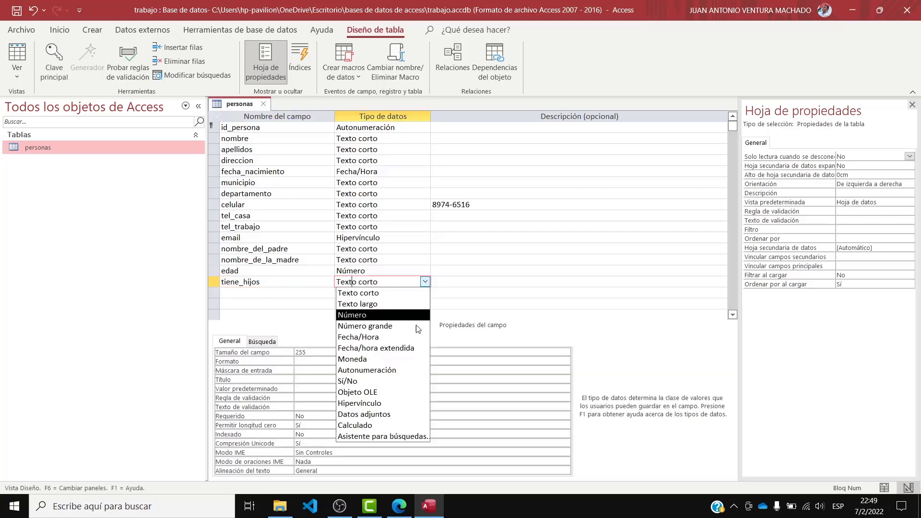
pyautogui.click(395, 381)
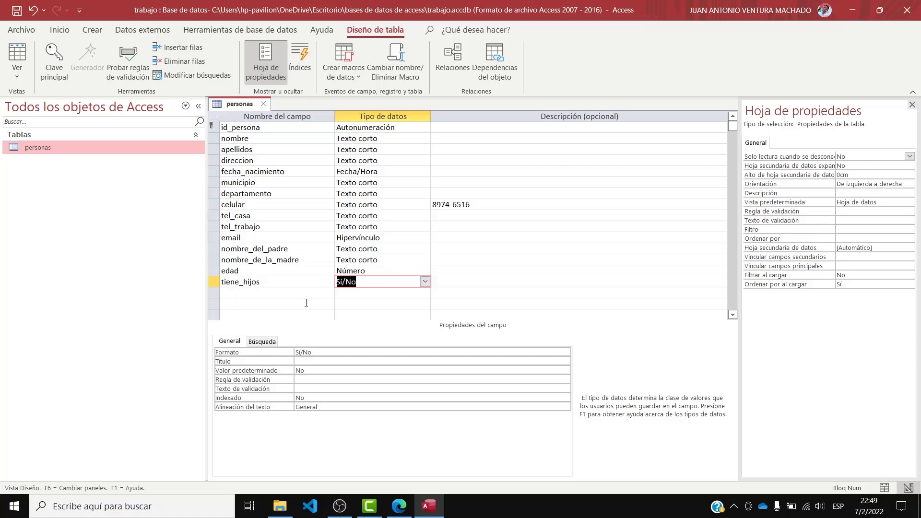
# - Add a field named sueldo below tiene_hijos with the data type Moneda
pyautogui.click(302, 287)
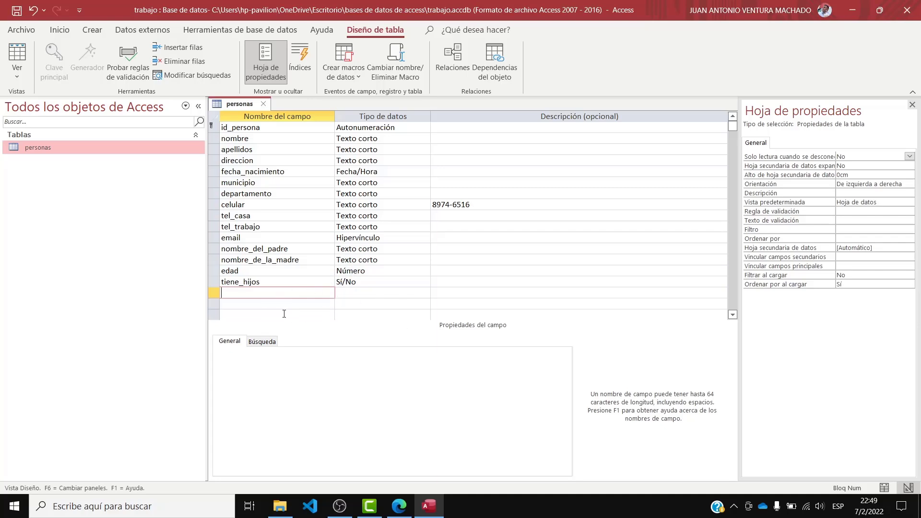
pyautogui.write('sueldo')
pyautogui.click(415, 295)
pyautogui.click(425, 293)
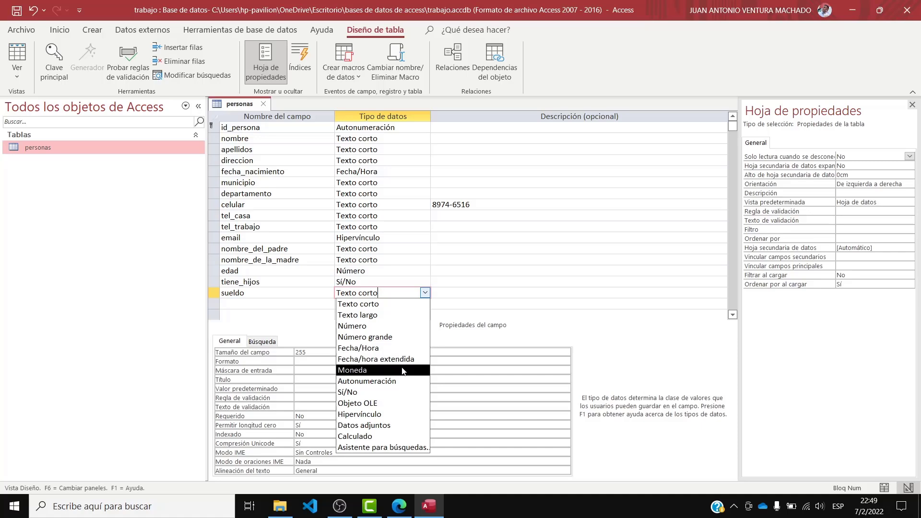
pyautogui.click(402, 370)
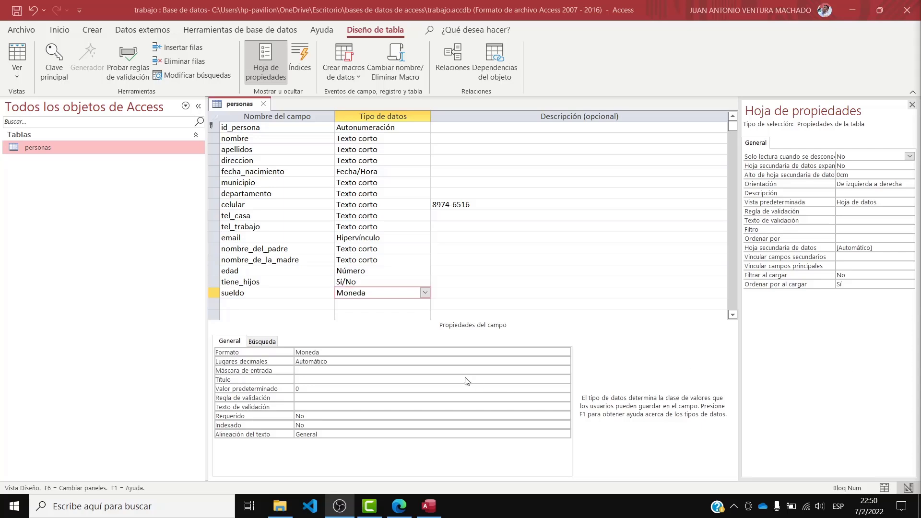
# - Add a field named foto below sueldo with the data type Objeto OLE
pyautogui.click(306, 302)
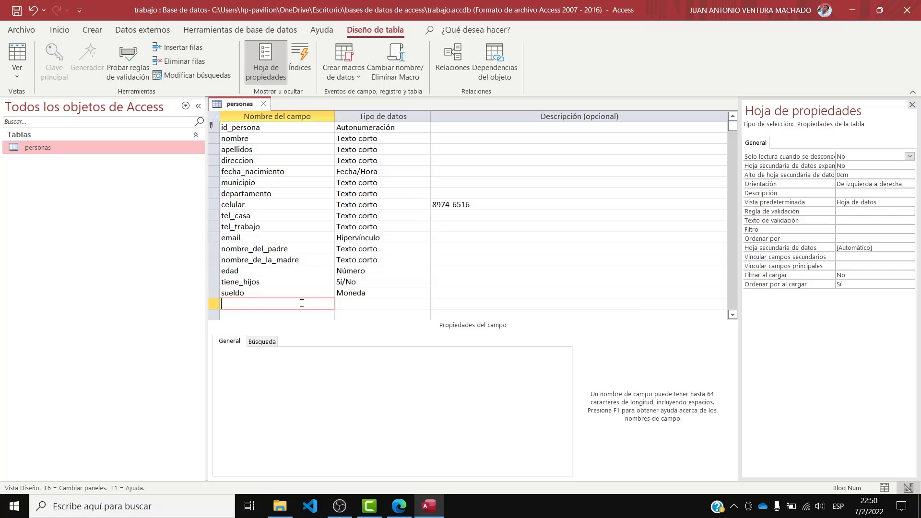
pyautogui.write('foto')
pyautogui.click(394, 301)
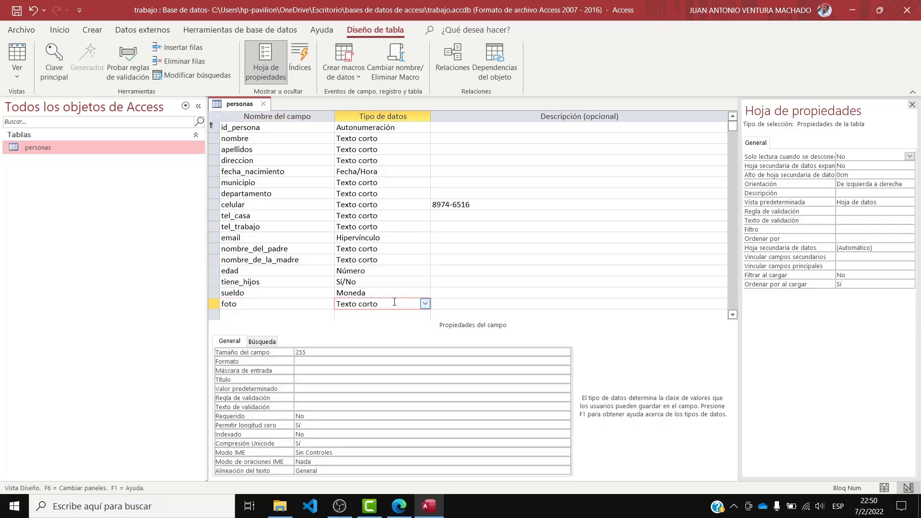
pyautogui.click(425, 304)
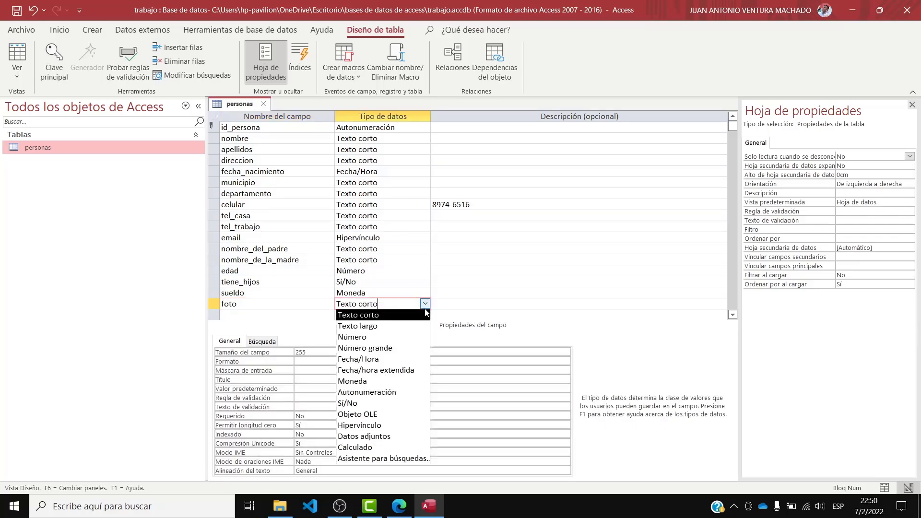
pyautogui.click(395, 414)
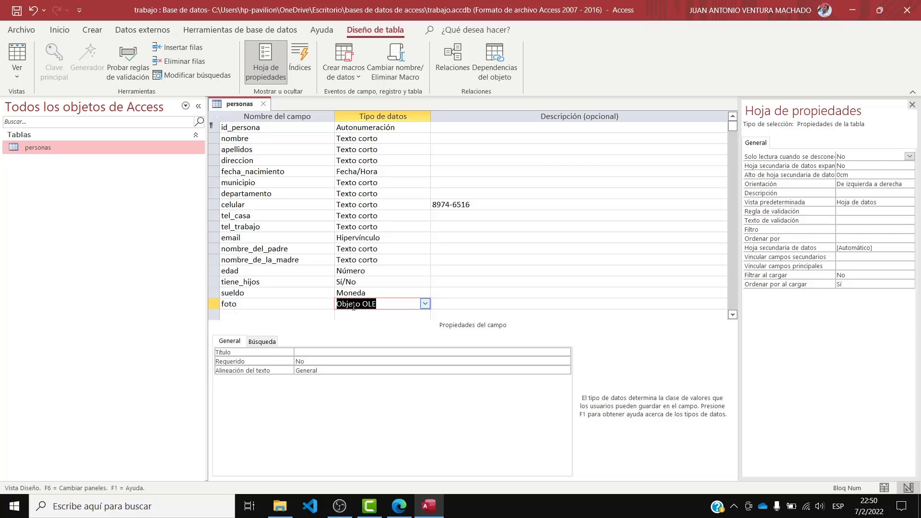
# - Add a field named documetos below foto with the data type Datos adjuntos
pyautogui.scroll(-1, 355, 302)
pyautogui.scroll(1, 358, 286)
pyautogui.scroll(-1, 358, 285)
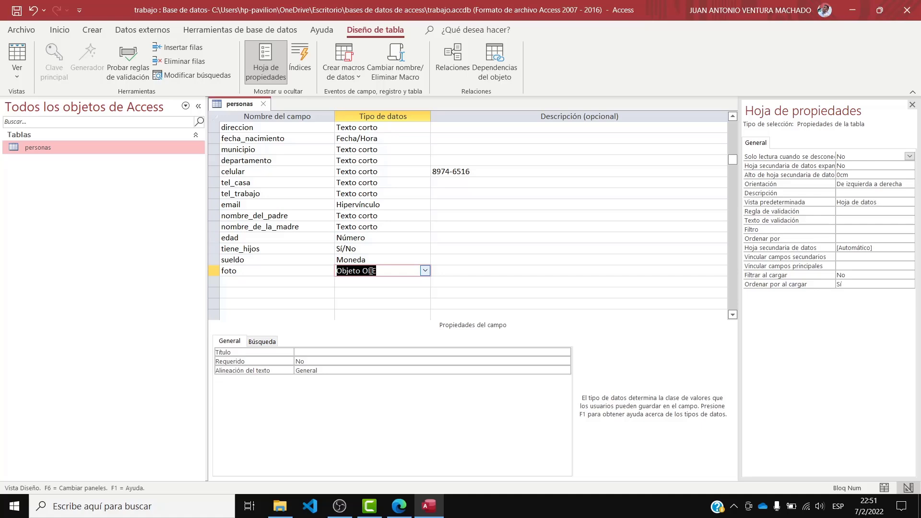
pyautogui.click(295, 280)
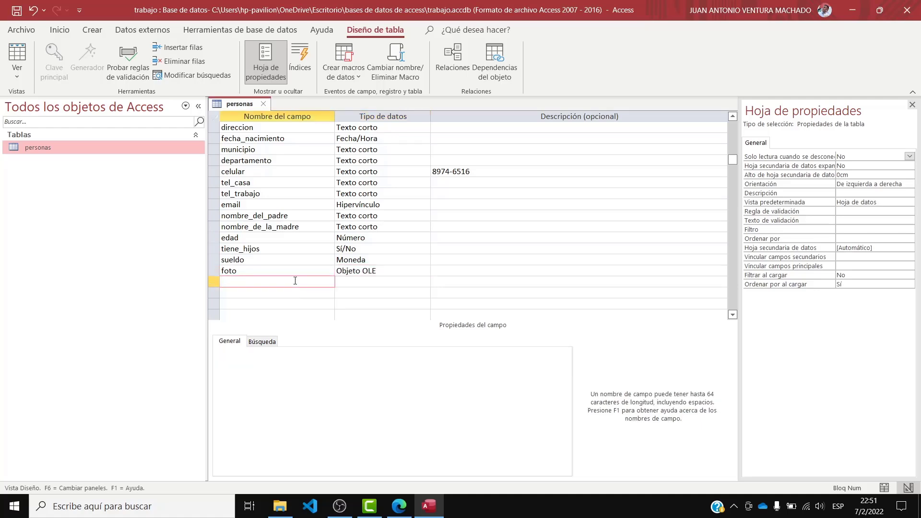
pyautogui.write('documetos')
pyautogui.click(348, 272)
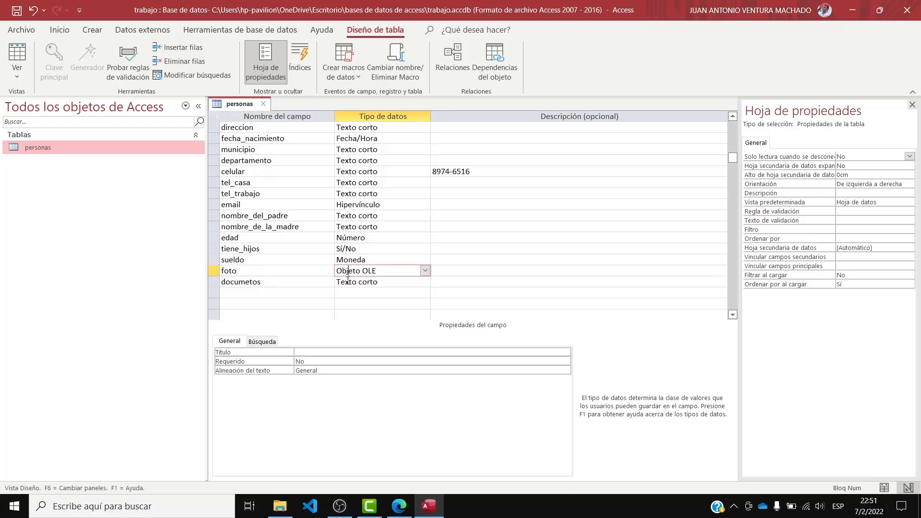
pyautogui.click(284, 281)
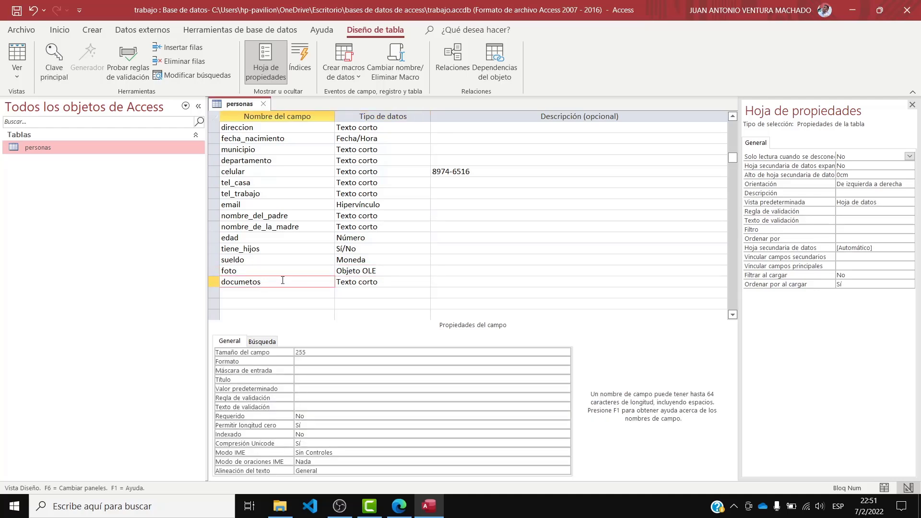
pyautogui.click(377, 282)
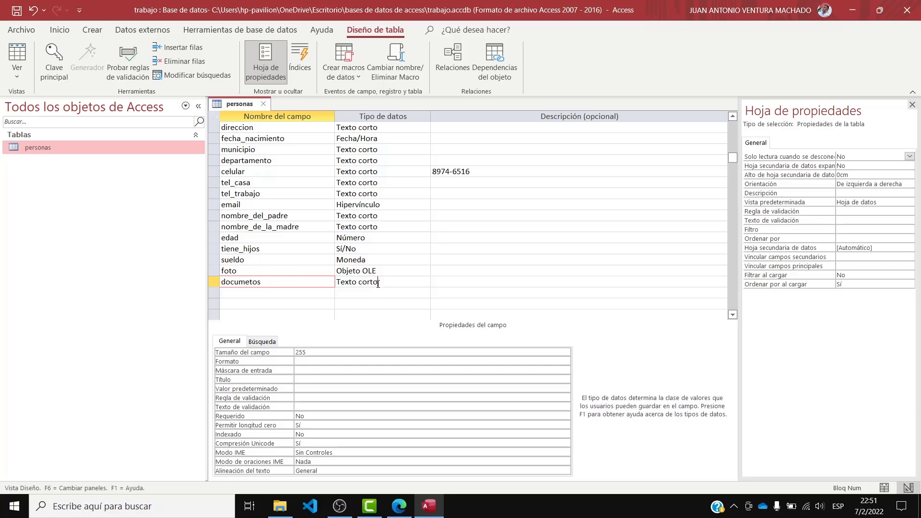
pyautogui.click(425, 282)
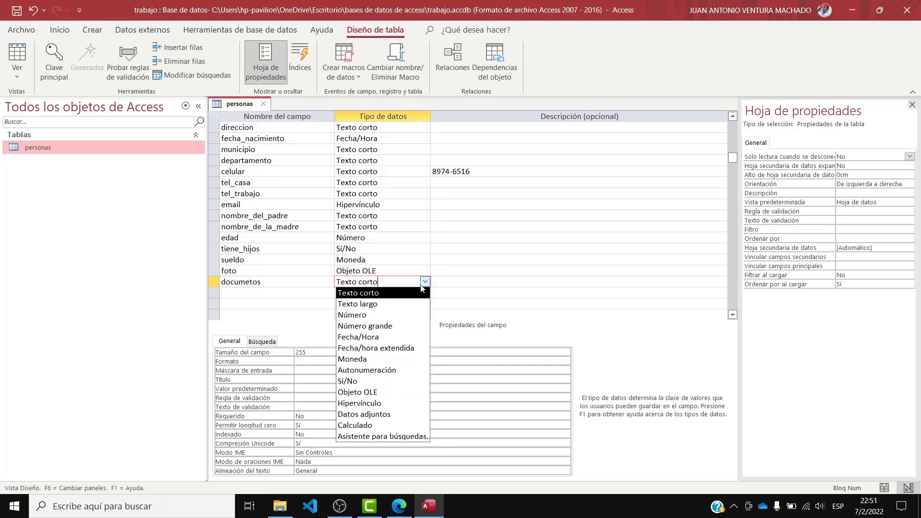
pyautogui.click(393, 414)
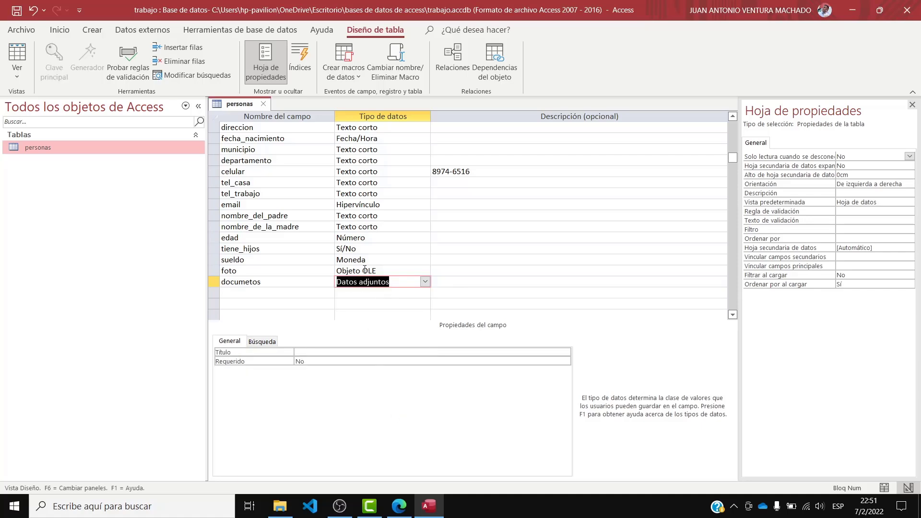
pyautogui.click(379, 283)
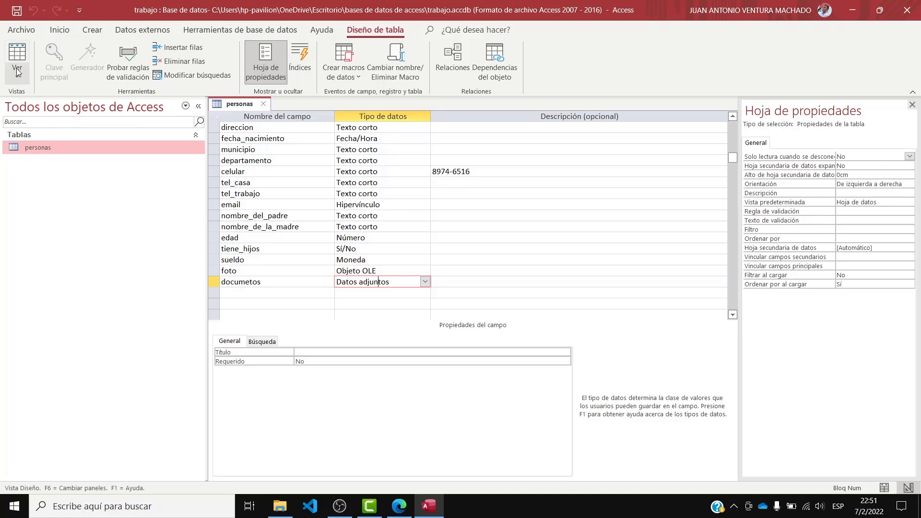
# - Show the personas table in datasheet view and collapse the navigation pane to make room for the newly added columns
pyautogui.click(16, 68)
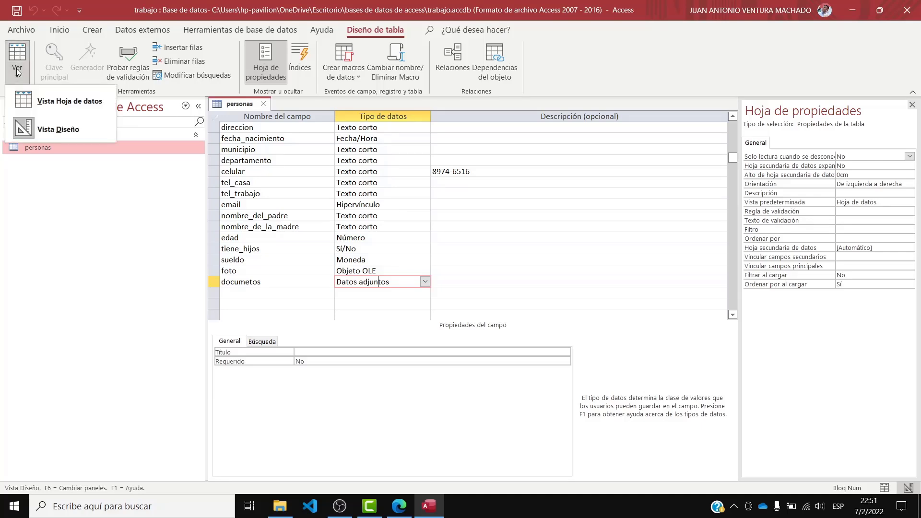
pyautogui.click(44, 101)
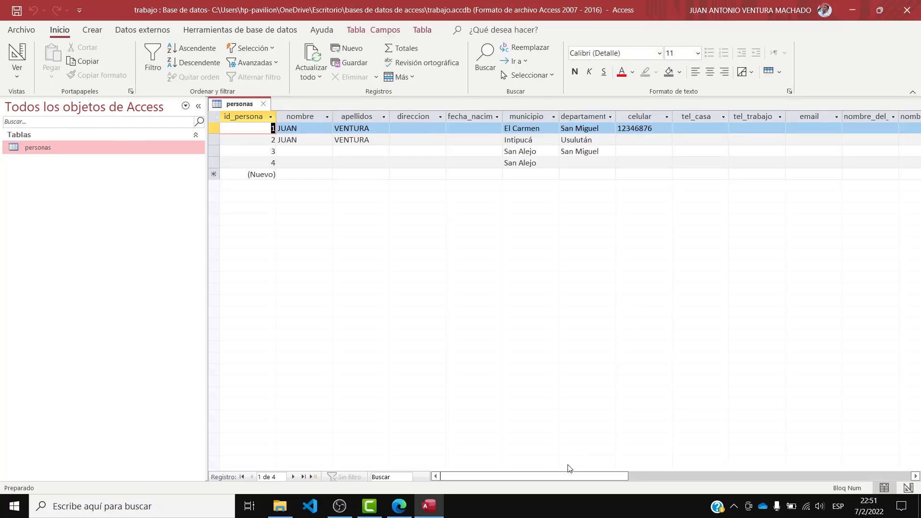
pyautogui.click(198, 107)
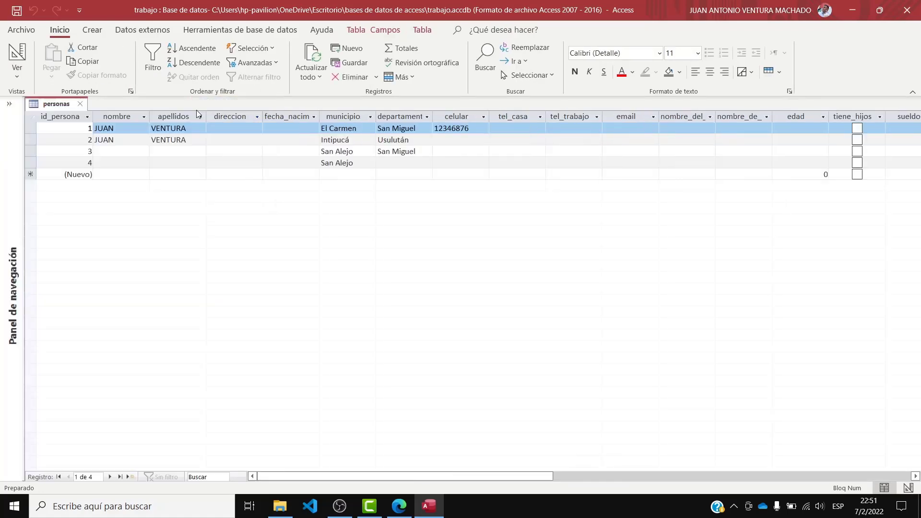
pyautogui.click(10, 104)
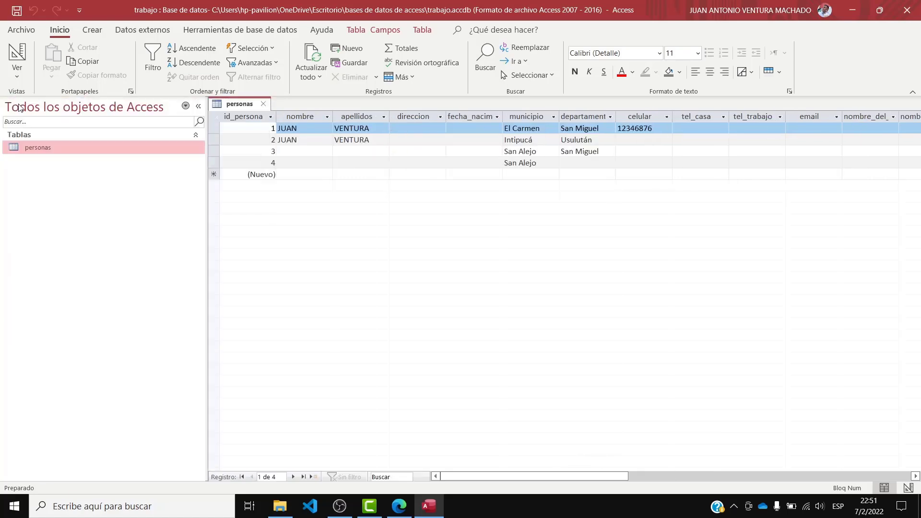
pyautogui.click(198, 106)
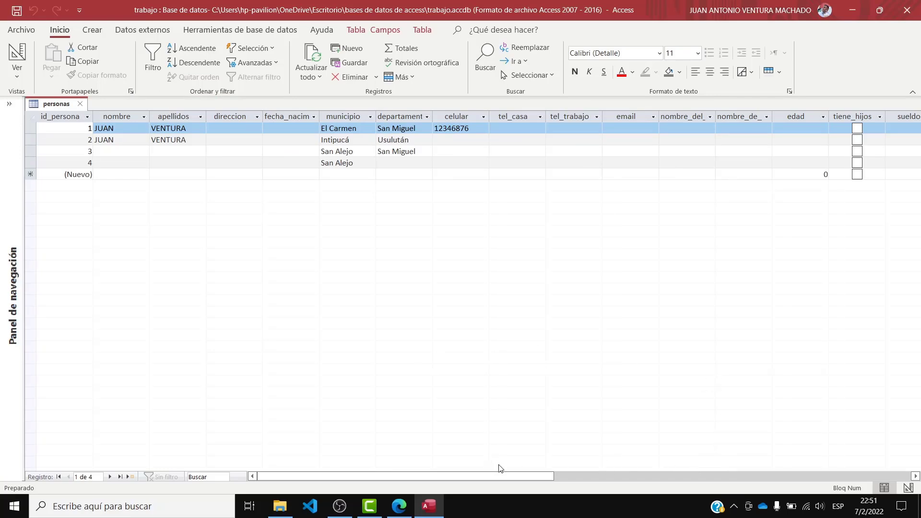
pyautogui.moveTo(506, 475); pyautogui.dragTo(545, 475)
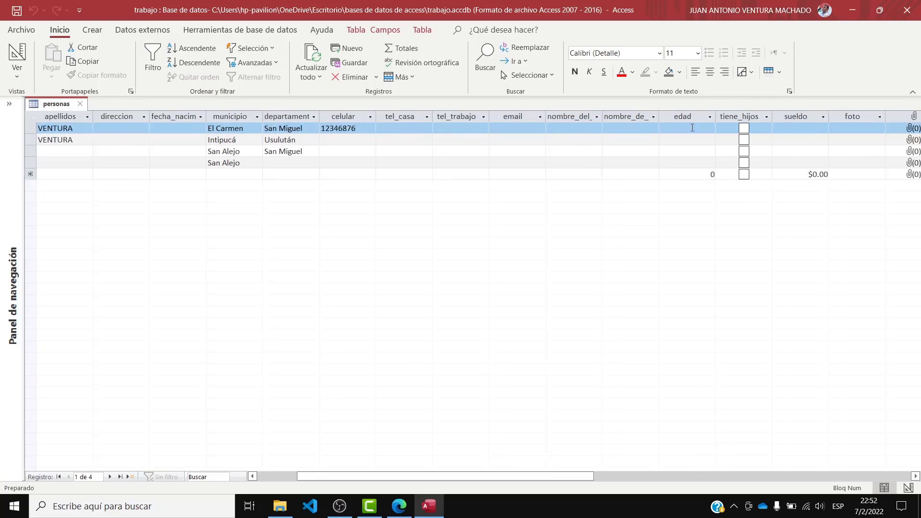
# - Try to enter the text gyjgh as edad in the first record, and clear the entry
pyautogui.click(692, 127)
pyautogui.write('gyjgh')
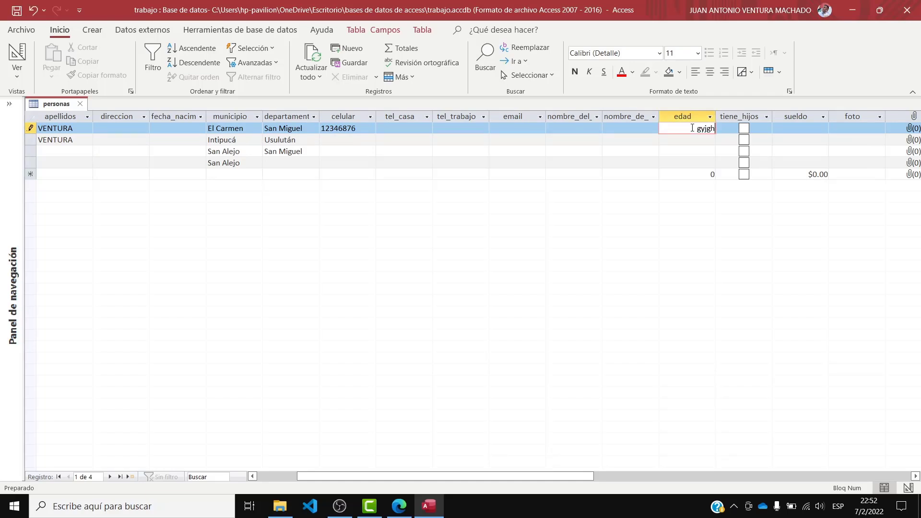
pyautogui.press('Return')
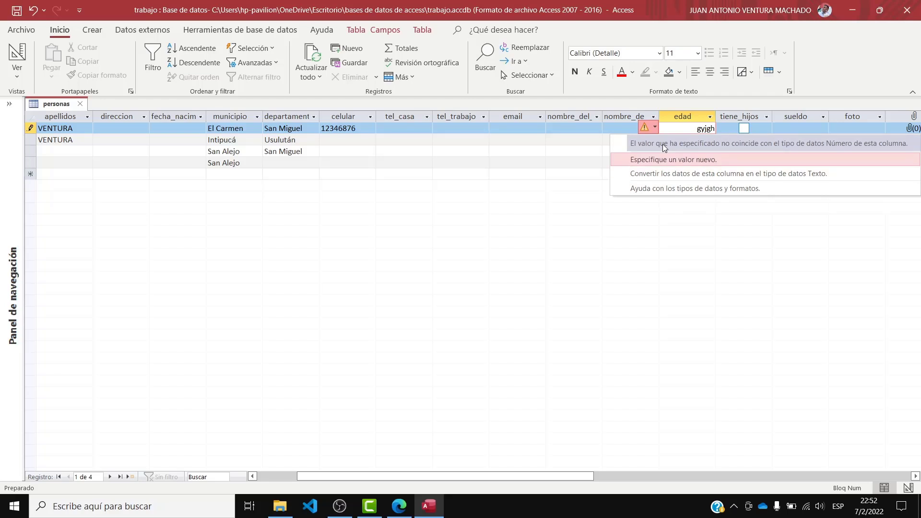
pyautogui.click(682, 211)
pyautogui.moveTo(695, 129); pyautogui.dragTo(712, 133)
pyautogui.press('BackSpace')
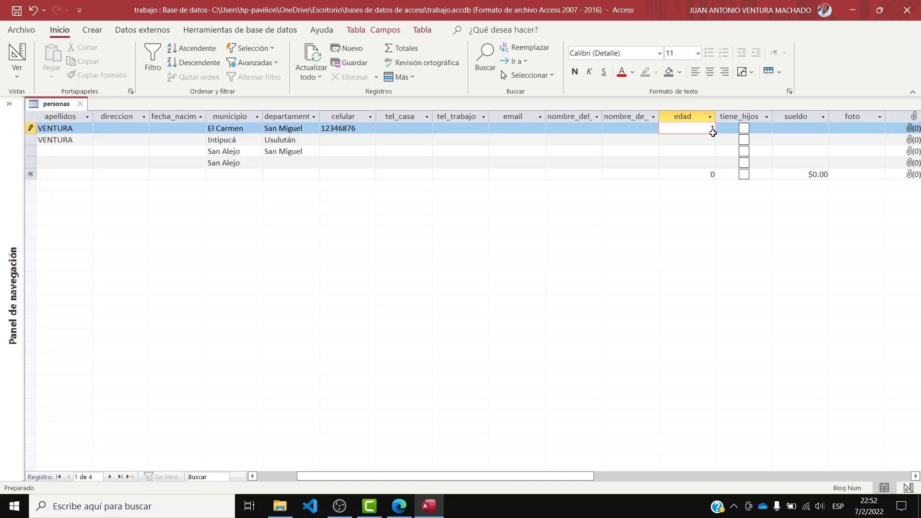
# - Fill in the first record with edad 100, tiene_hijos checked and a sueldo of 1200
pyautogui.write('00')
pyautogui.click(744, 130)
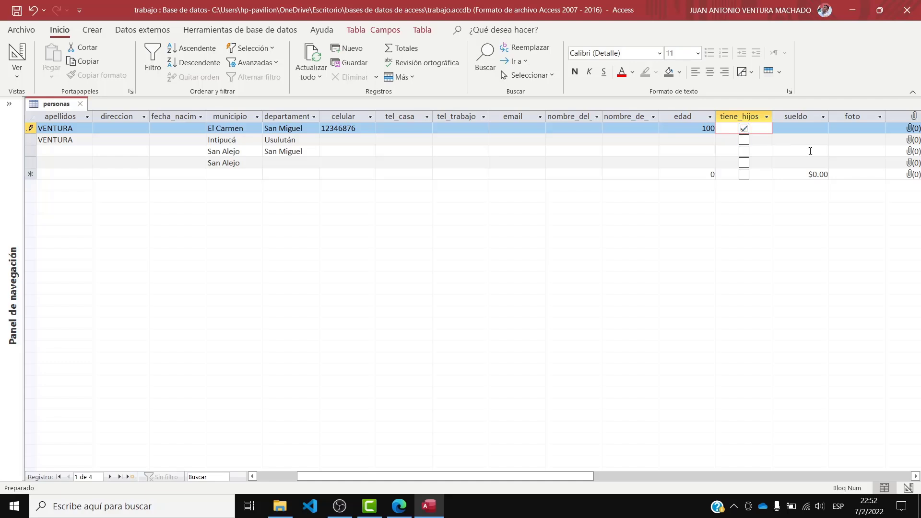
pyautogui.click(804, 126)
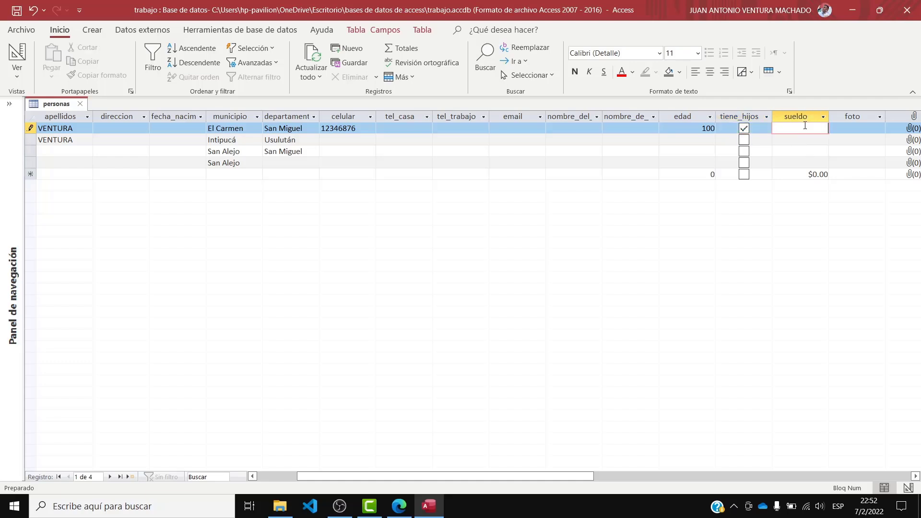
pyautogui.write('1200')
# - Examine the object types available for insertion in the first record's foto field, and close the dialog without inserting one
pyautogui.moveTo(531, 478); pyautogui.dragTo(650, 479)
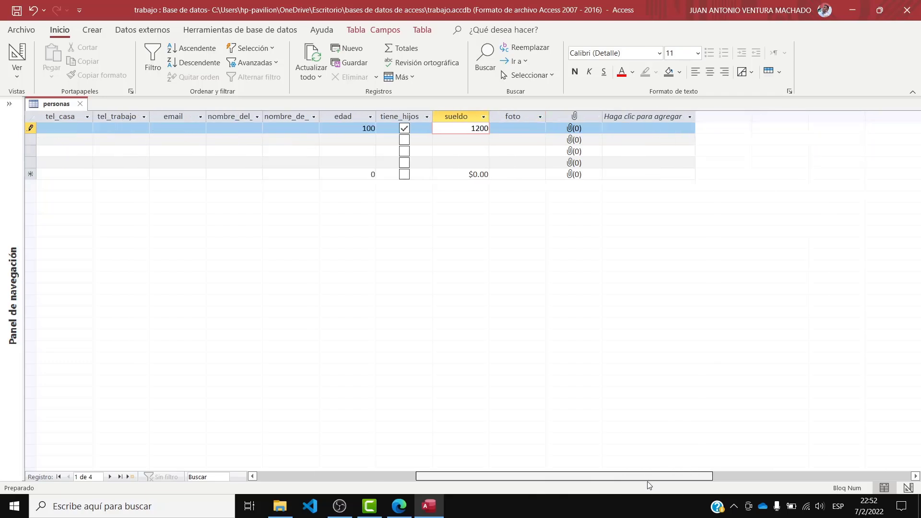
pyautogui.click(527, 132)
pyautogui.rightClick(528, 132)
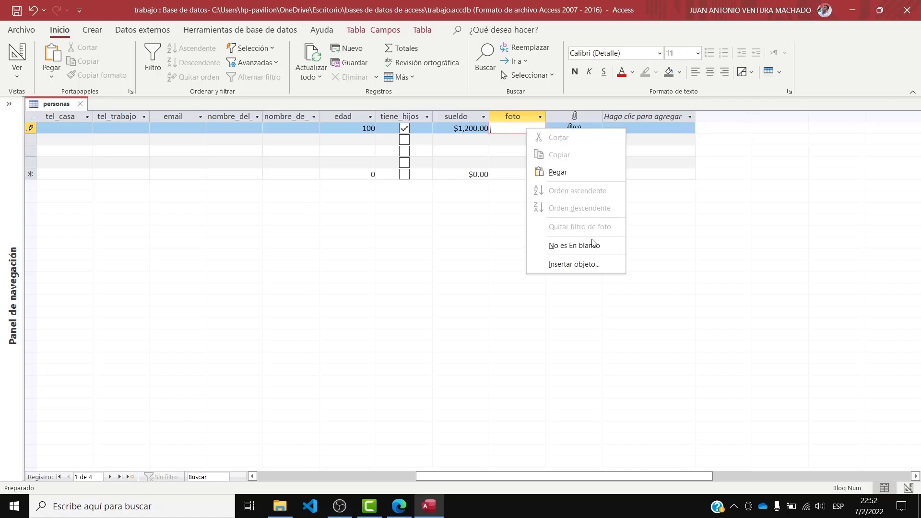
pyautogui.click(594, 264)
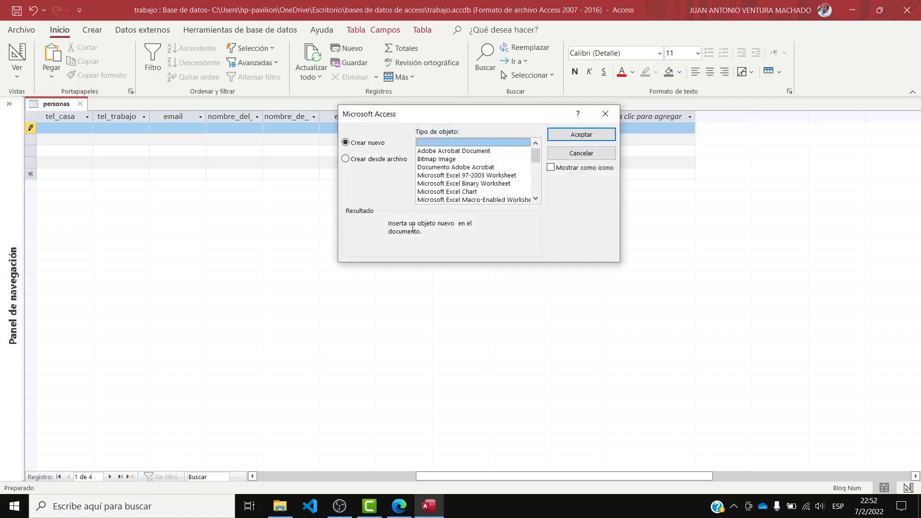
pyautogui.scroll(-5, 463, 184)
pyautogui.scroll(4, 463, 184)
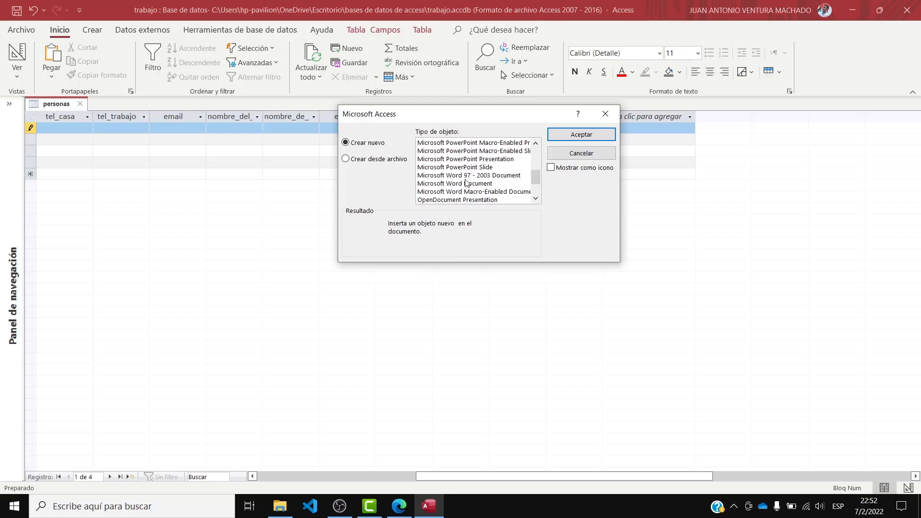
pyautogui.scroll(-4, 468, 181)
pyautogui.scroll(-3, 468, 181)
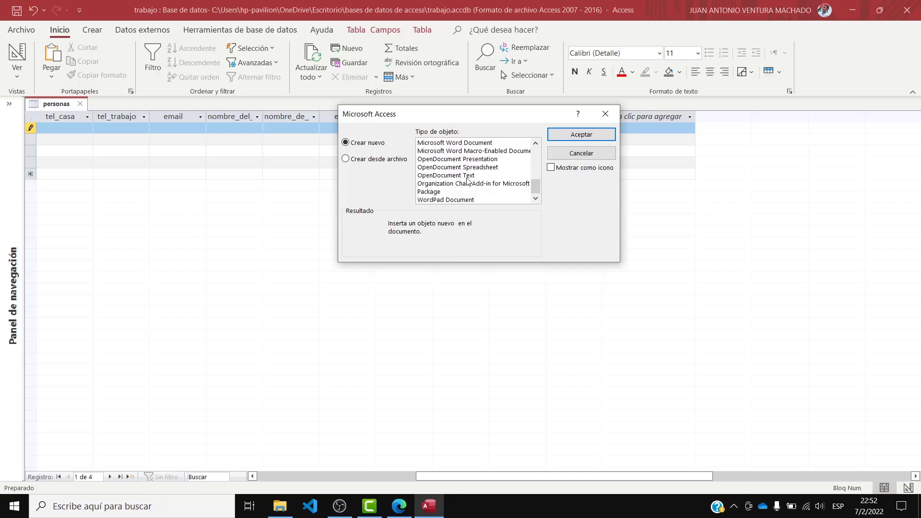
pyautogui.scroll(4, 456, 189)
pyautogui.scroll(2, 451, 192)
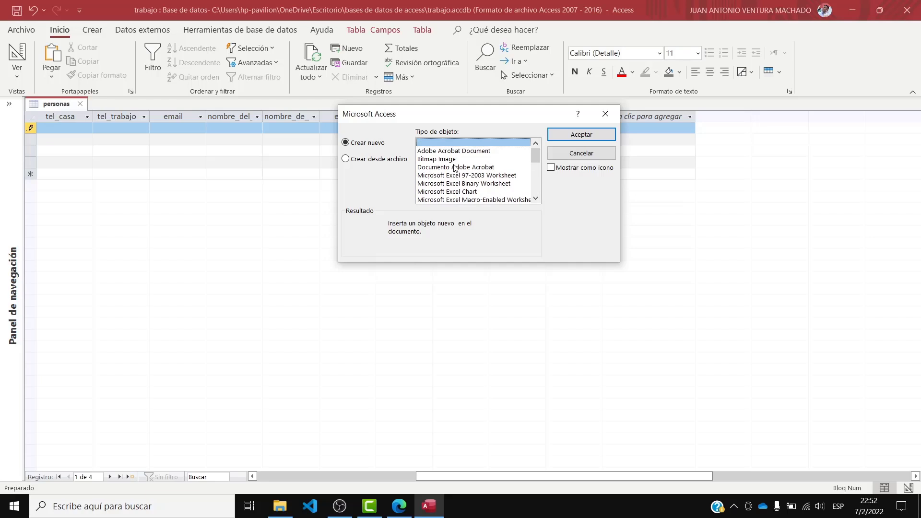
pyautogui.scroll(-3, 456, 170)
pyautogui.scroll(-3, 455, 170)
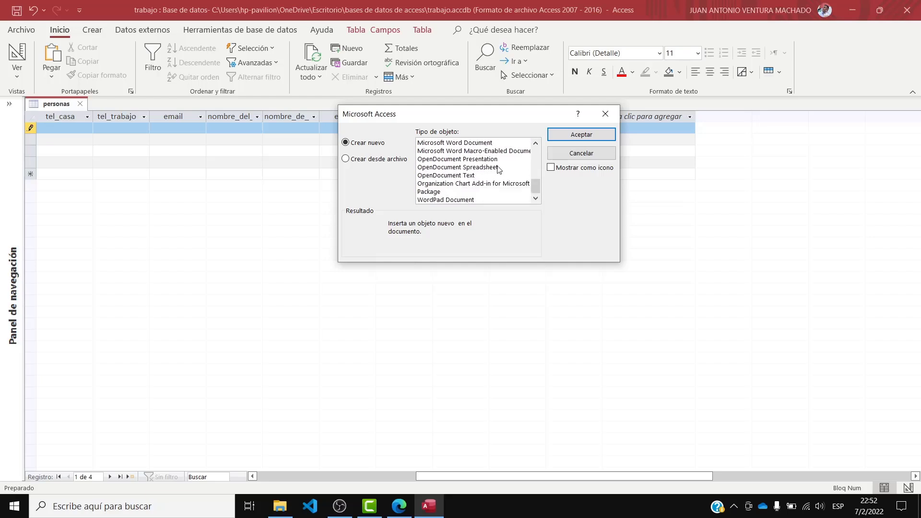
pyautogui.click(608, 152)
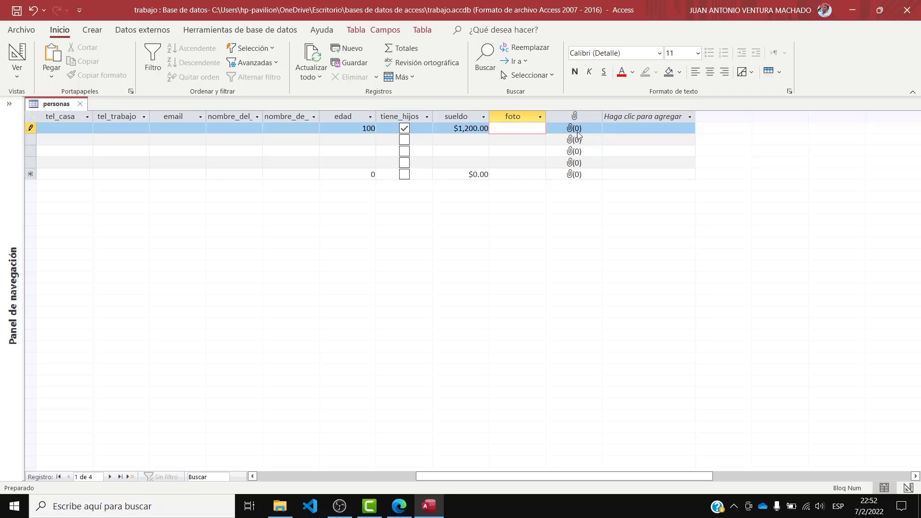
# - Attach condicional3.html, EVOLUCION DE LA WEB.pptx and temario access.pptx from Documentos to the first record's attachment field
pyautogui.rightClick(582, 132)
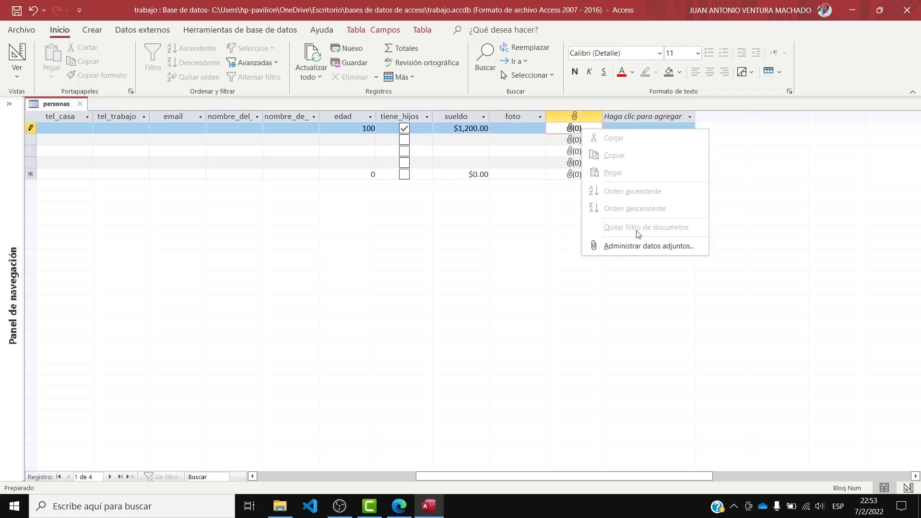
pyautogui.click(640, 246)
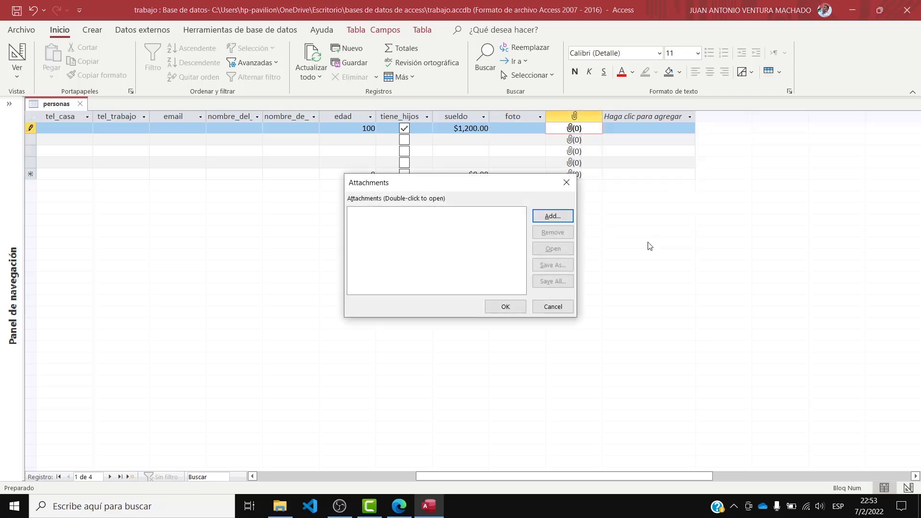
pyautogui.click(551, 216)
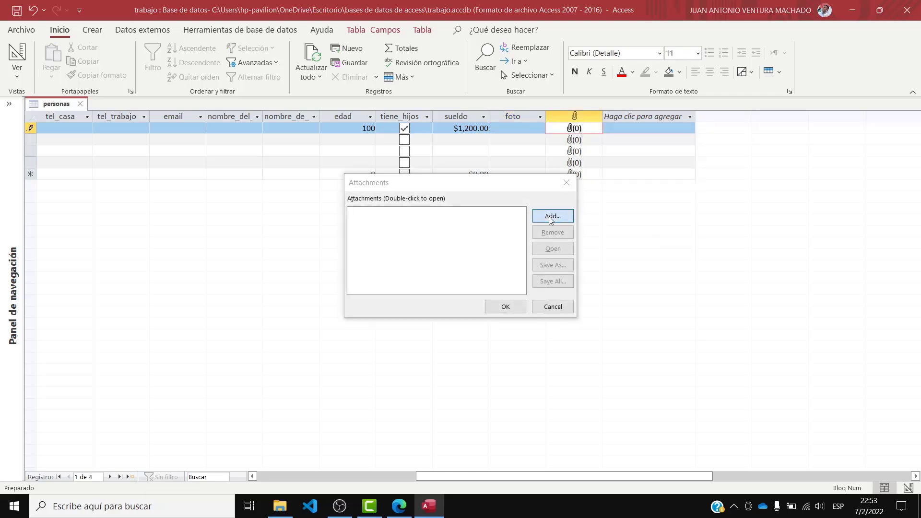
pyautogui.scroll(-3, 537, 332)
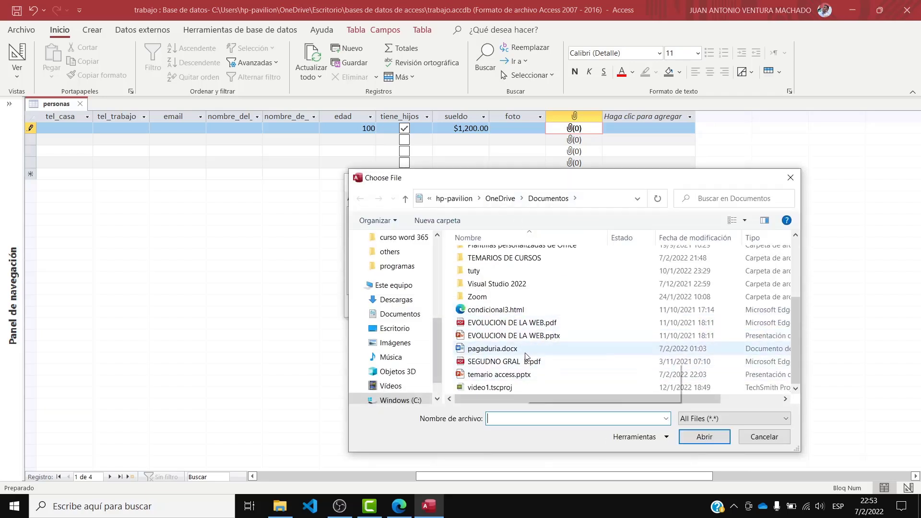
pyautogui.click(527, 336)
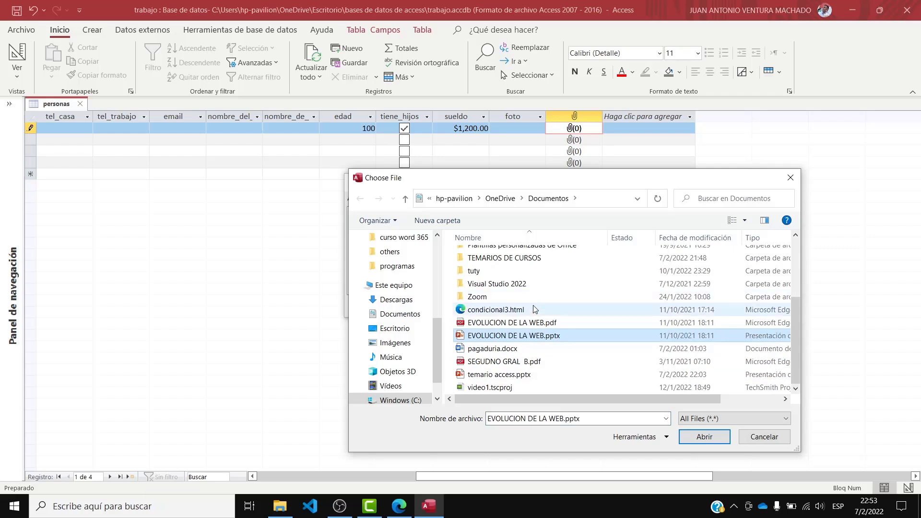
pyautogui.keyDown('ctrl'); pyautogui.click(534, 309); pyautogui.keyUp('ctrl')
pyautogui.keyDown('ctrl'); pyautogui.click(536, 375); pyautogui.keyUp('ctrl')
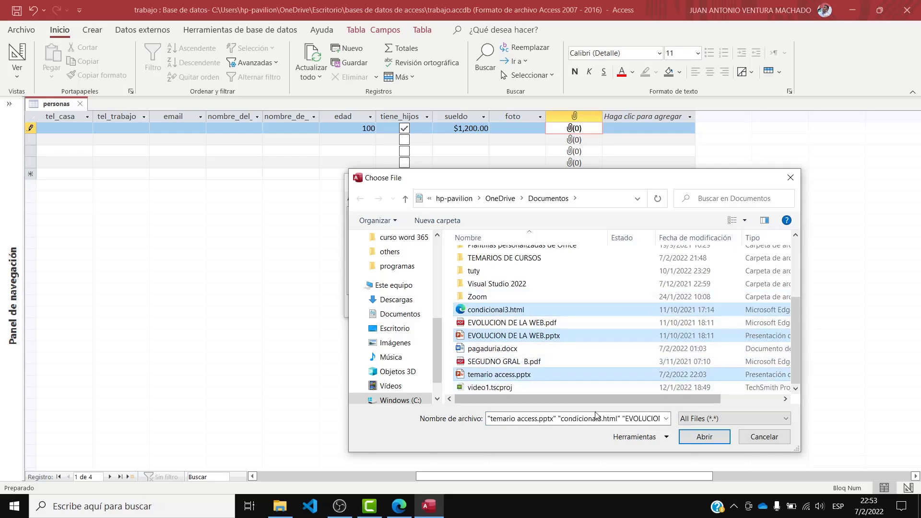
pyautogui.click(703, 437)
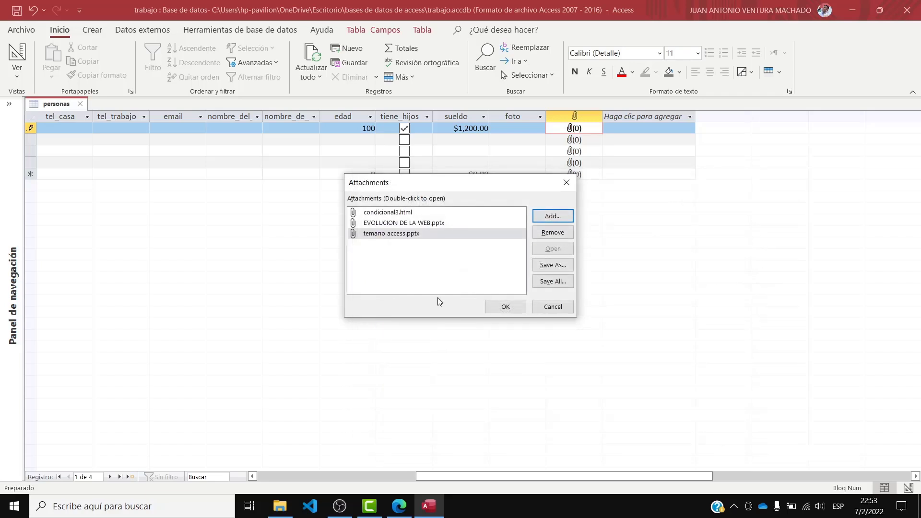
pyautogui.click(507, 307)
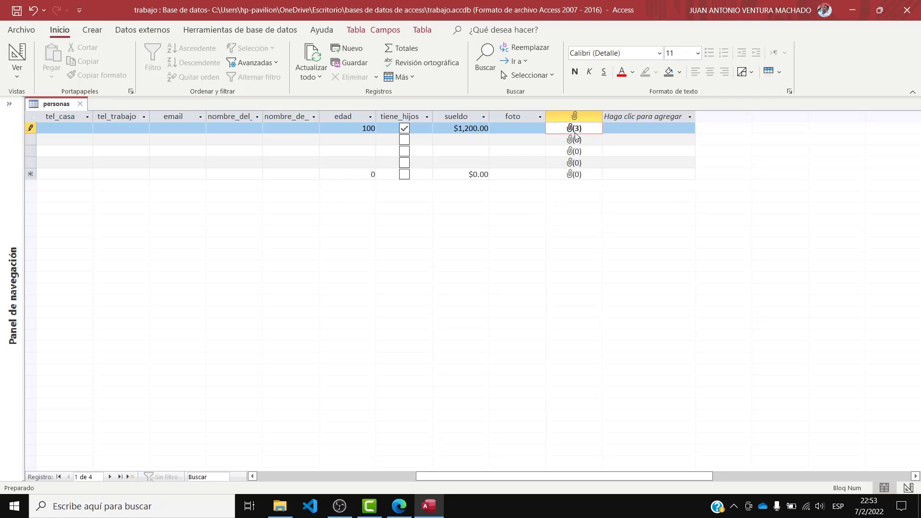
pyautogui.hotkey('alt', 'Tab')
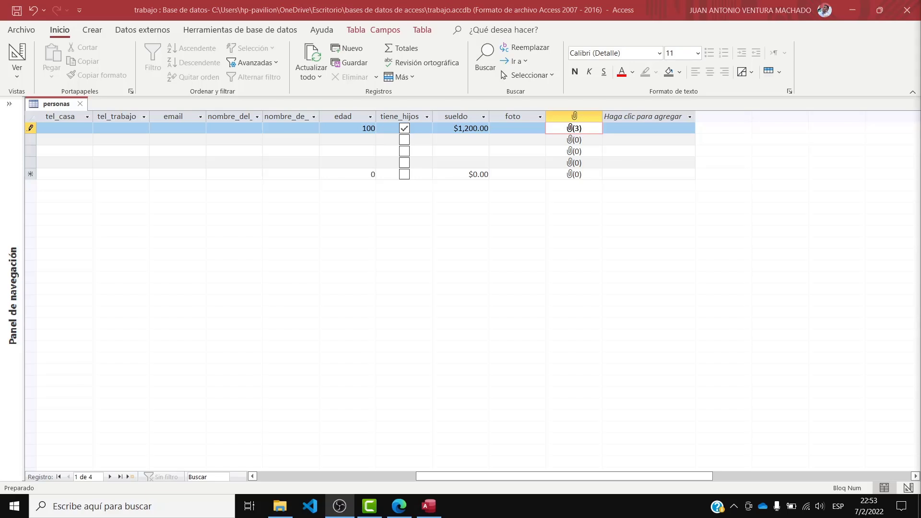
pyautogui.hotkey('alt', 'Tab')
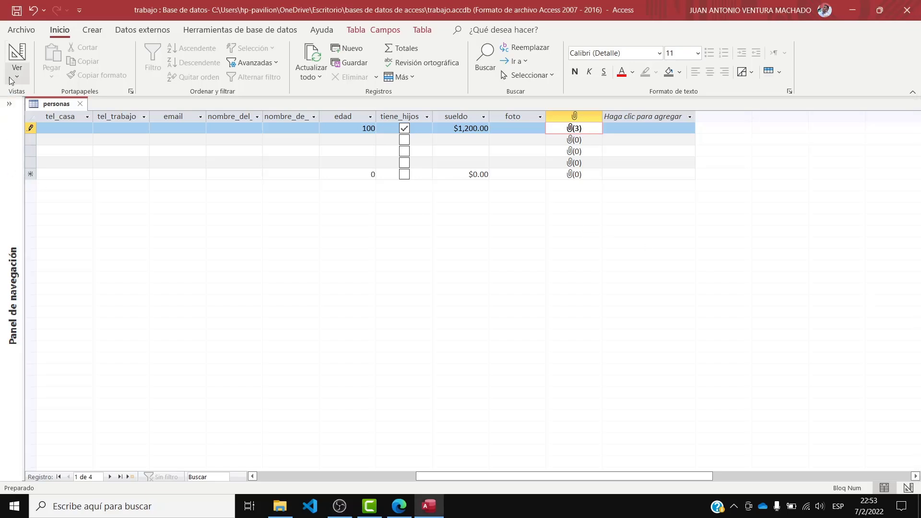
# - Show the personas table in design view and add a field named descuentos below documetos
pyautogui.click(16, 74)
pyautogui.click(38, 127)
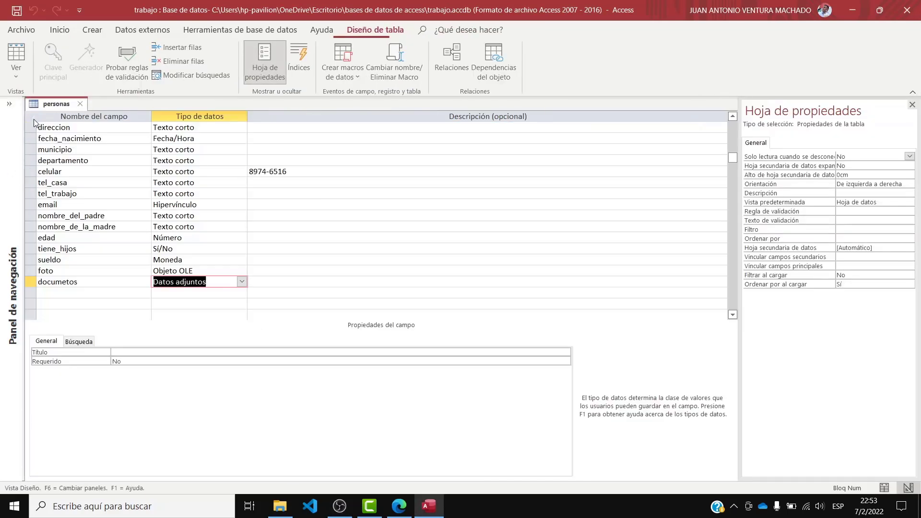
pyautogui.click(112, 293)
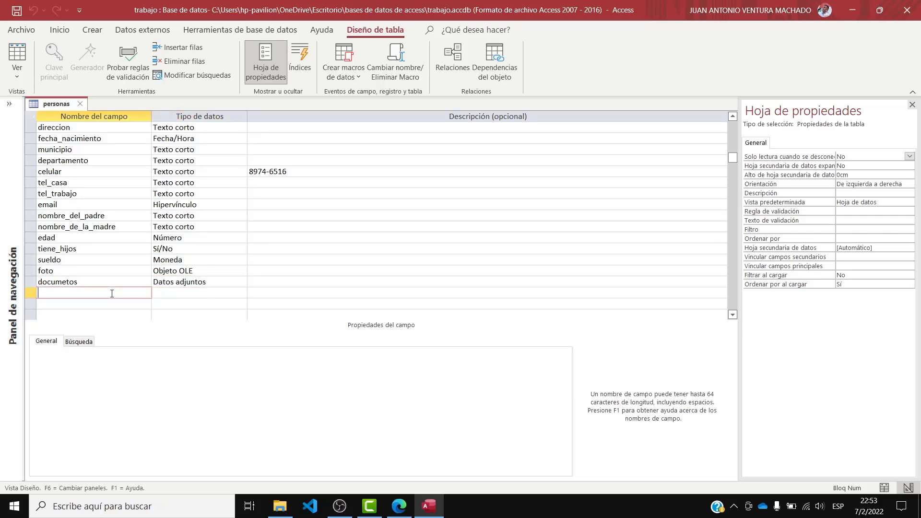
pyautogui.write('descuentos')
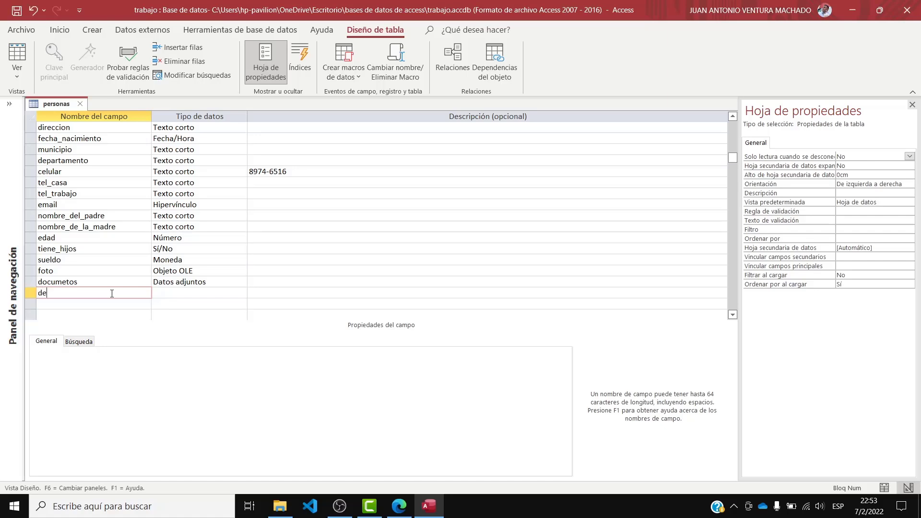